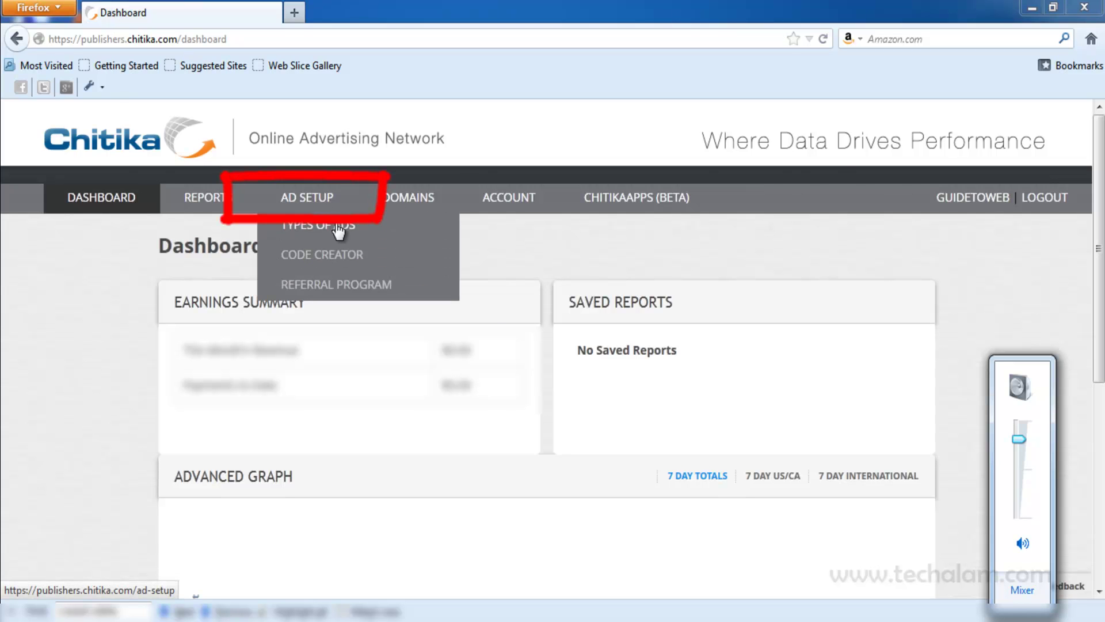
Show the Our Ad Types page listing Text Ads, List Unit and Mobile Ads.
left_click(337, 232)
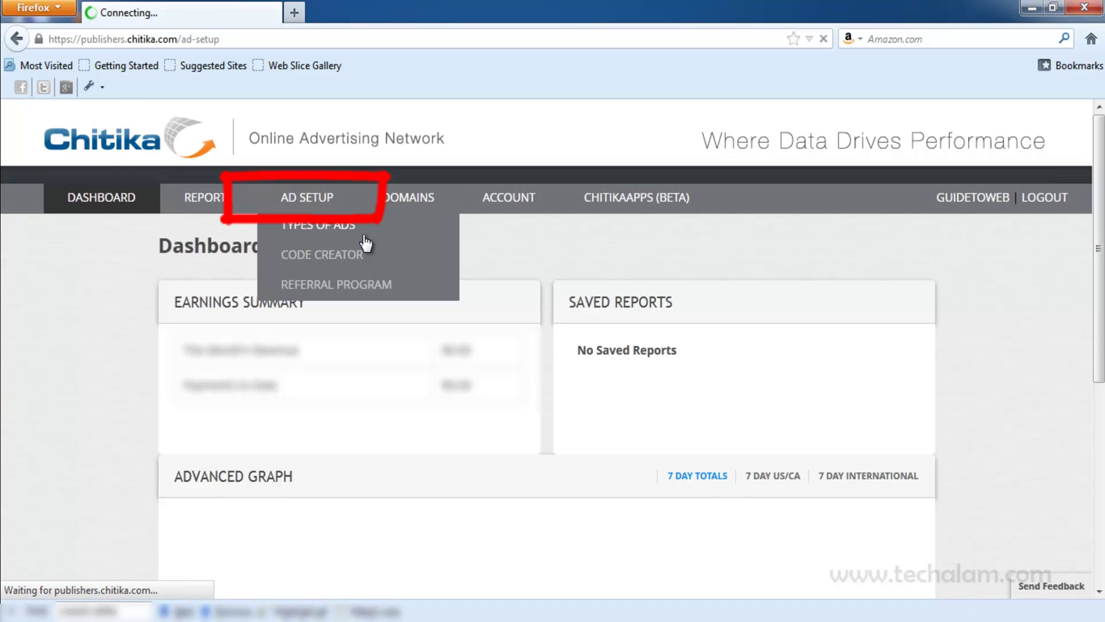
scroll(362, 233, "down", 3)
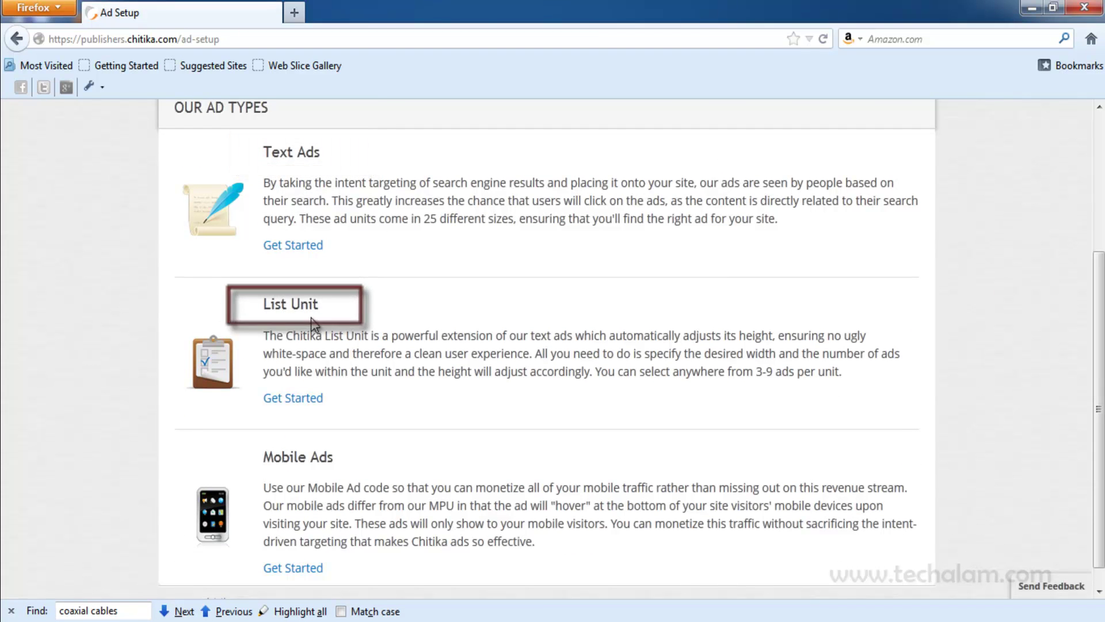
scroll(425, 387, "up", 1)
scroll(427, 384, "up", 3)
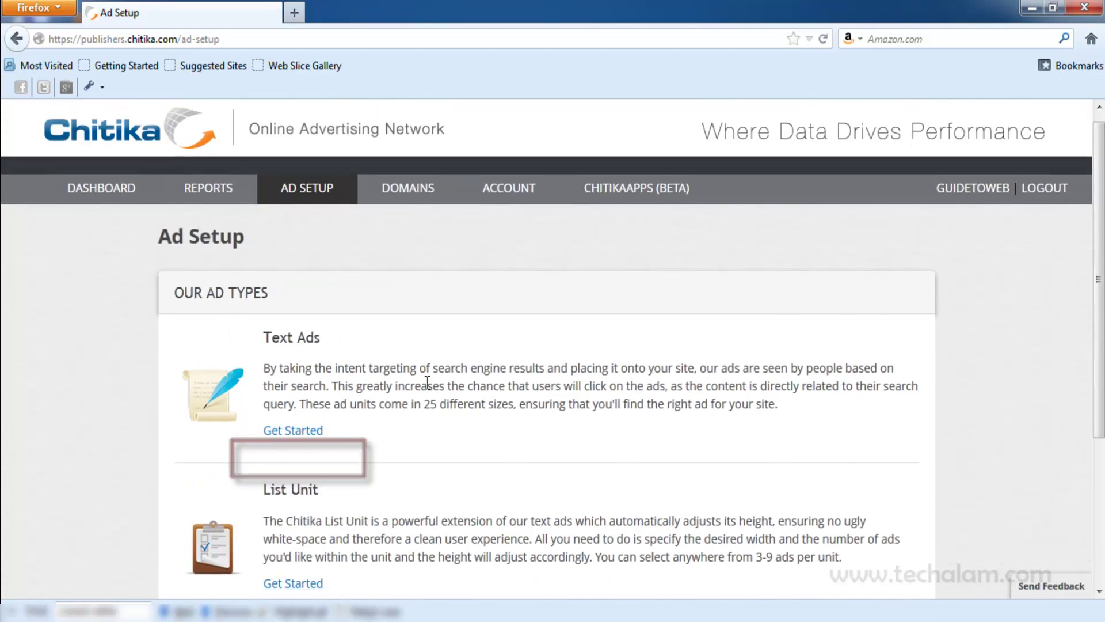
scroll(426, 383, "down", 4)
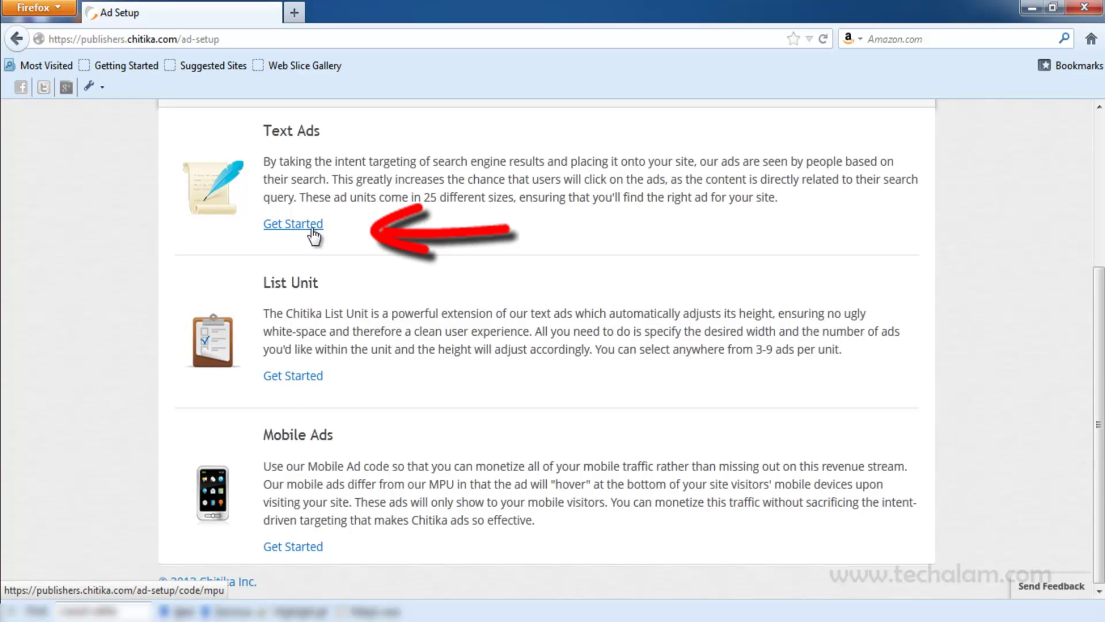
Start the text ad code generator and choose the 468 x 120 Blog Banner format.
left_click(312, 228)
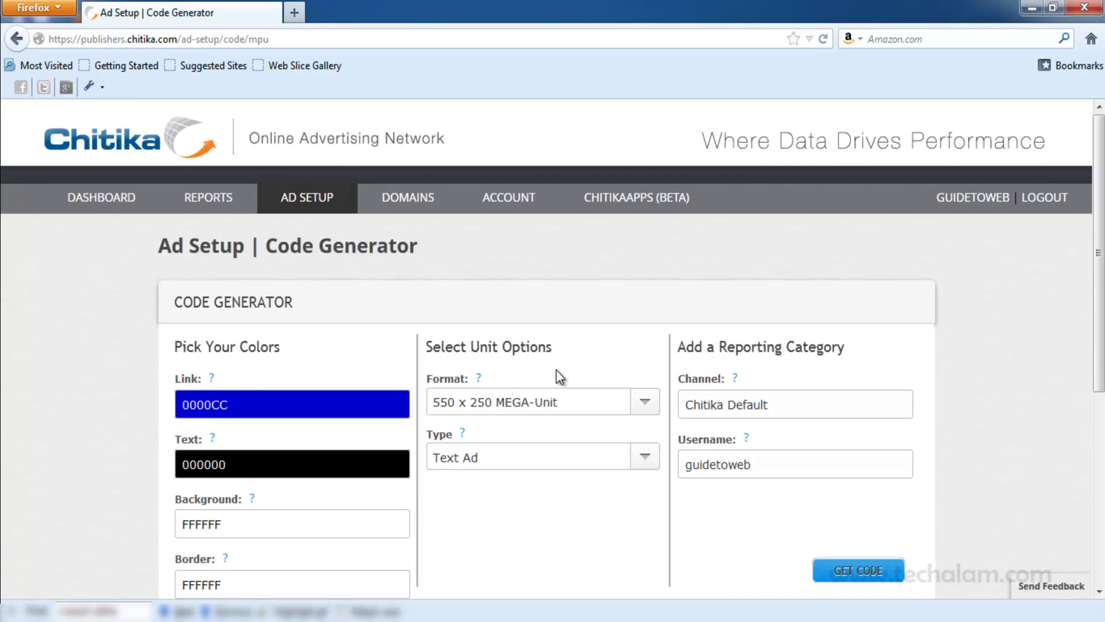
scroll(556, 376, "down", 3)
scroll(570, 381, "up", 2)
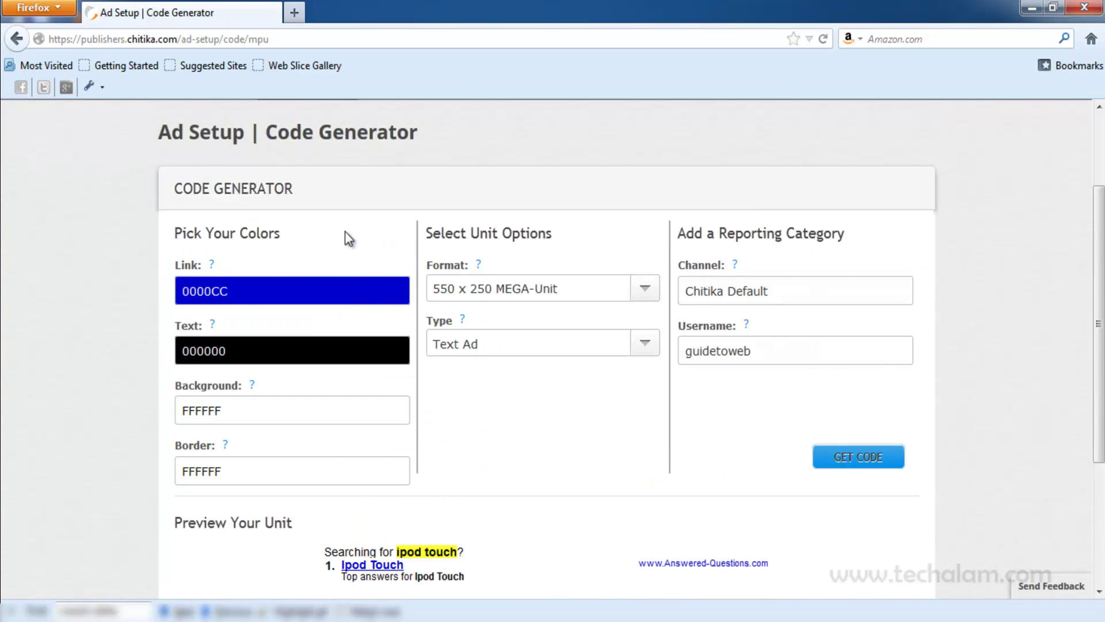
scroll(428, 354, "down", 4)
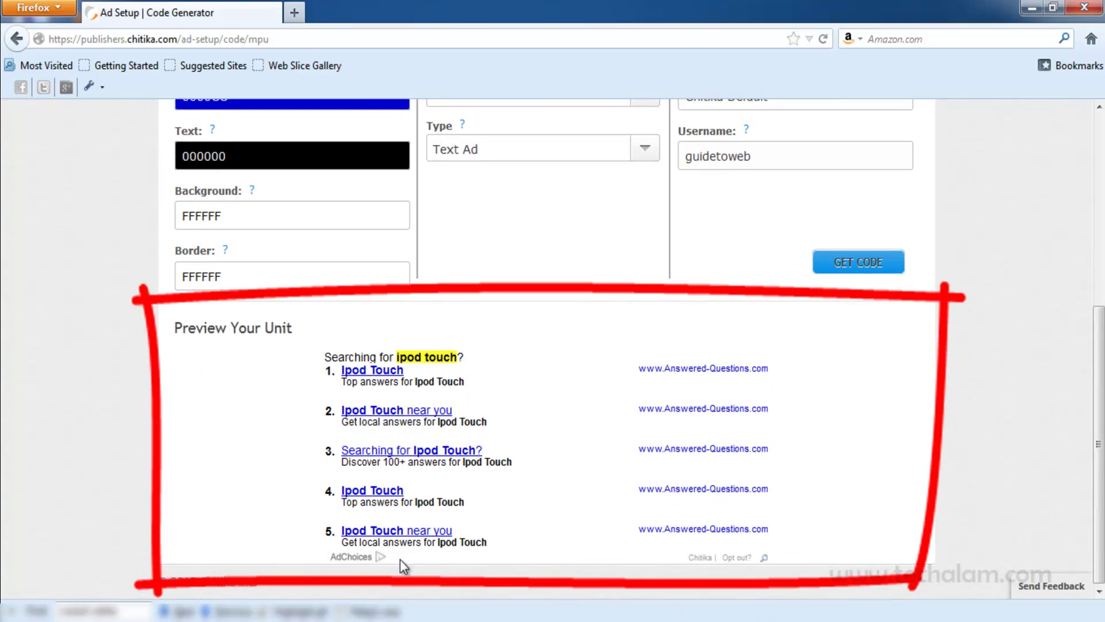
scroll(349, 350, "up", 1)
scroll(350, 349, "up", 2)
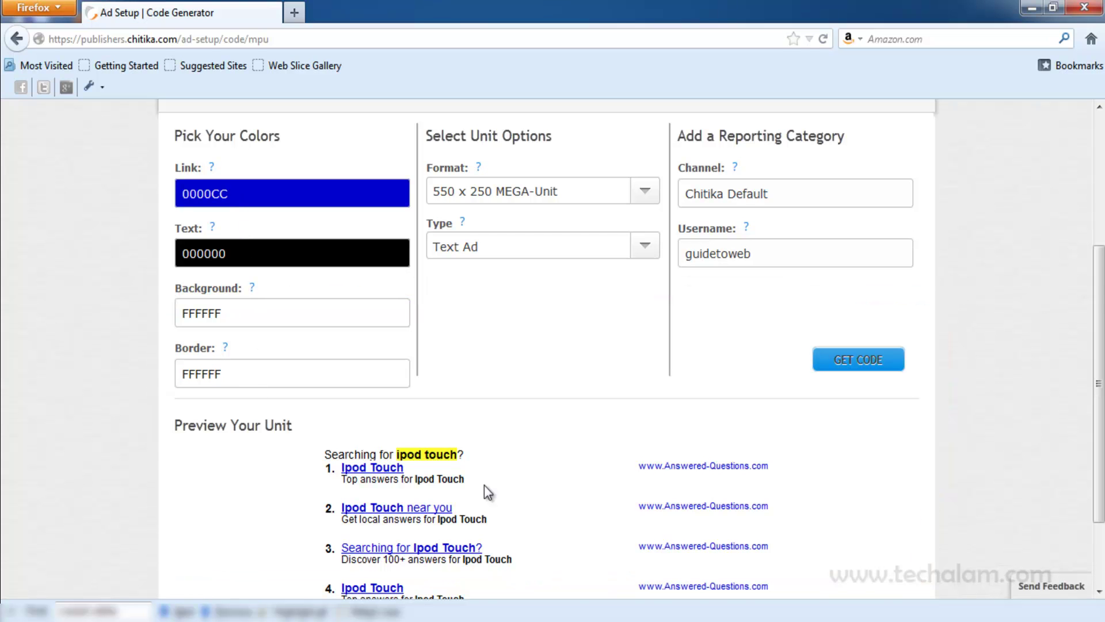
scroll(484, 491, "down", 2)
scroll(518, 486, "up", 1)
scroll(562, 329, "up", 3)
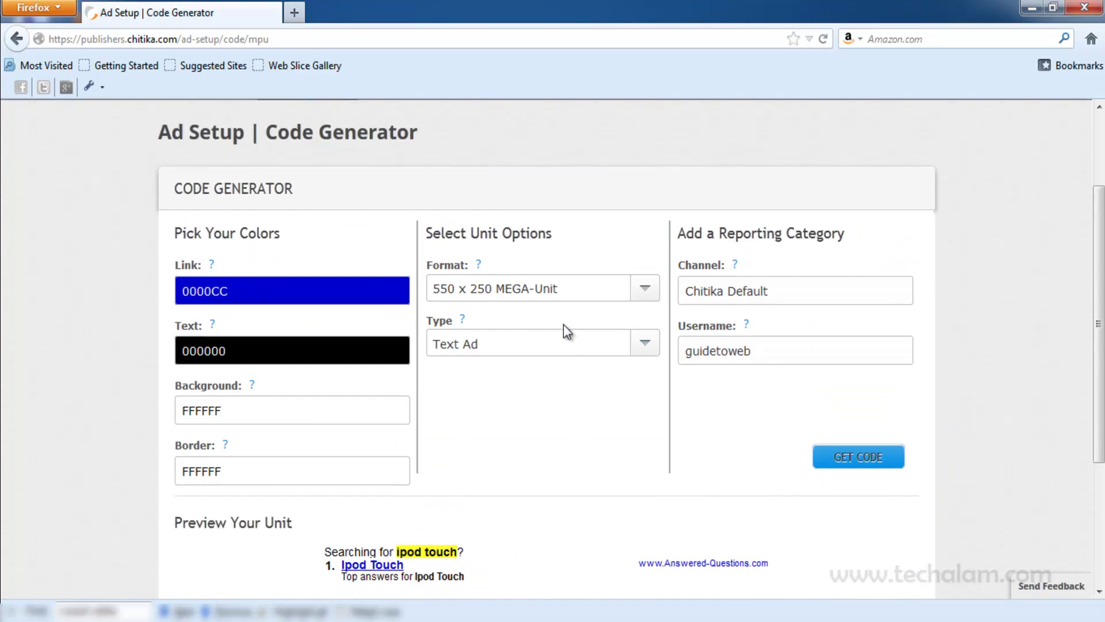
left_click(647, 294)
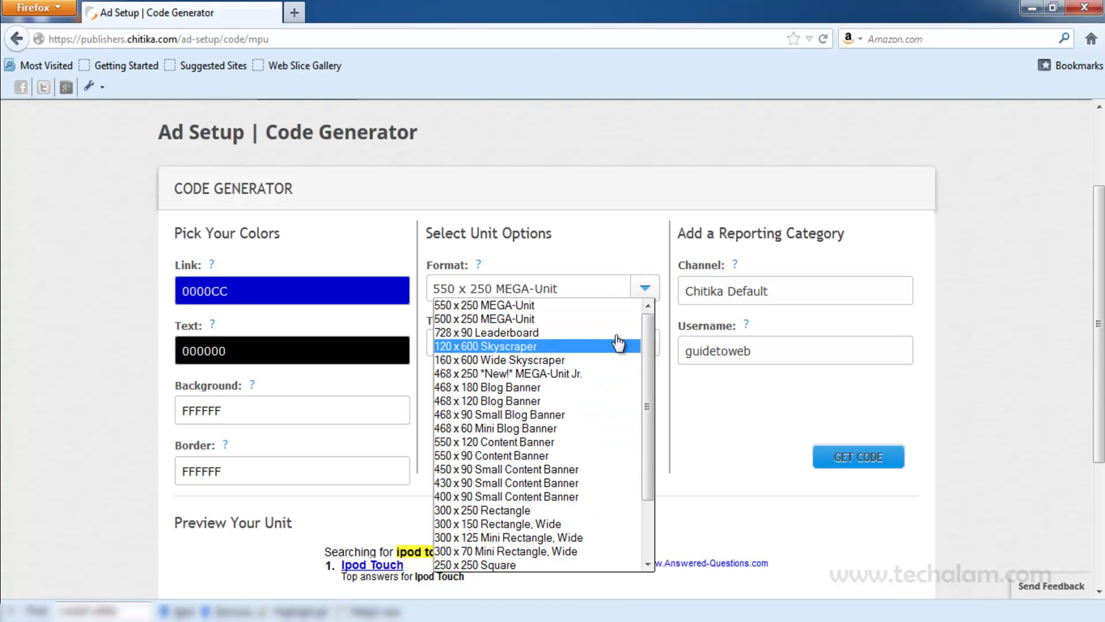
left_click(620, 312)
scroll(623, 226, "down", 2)
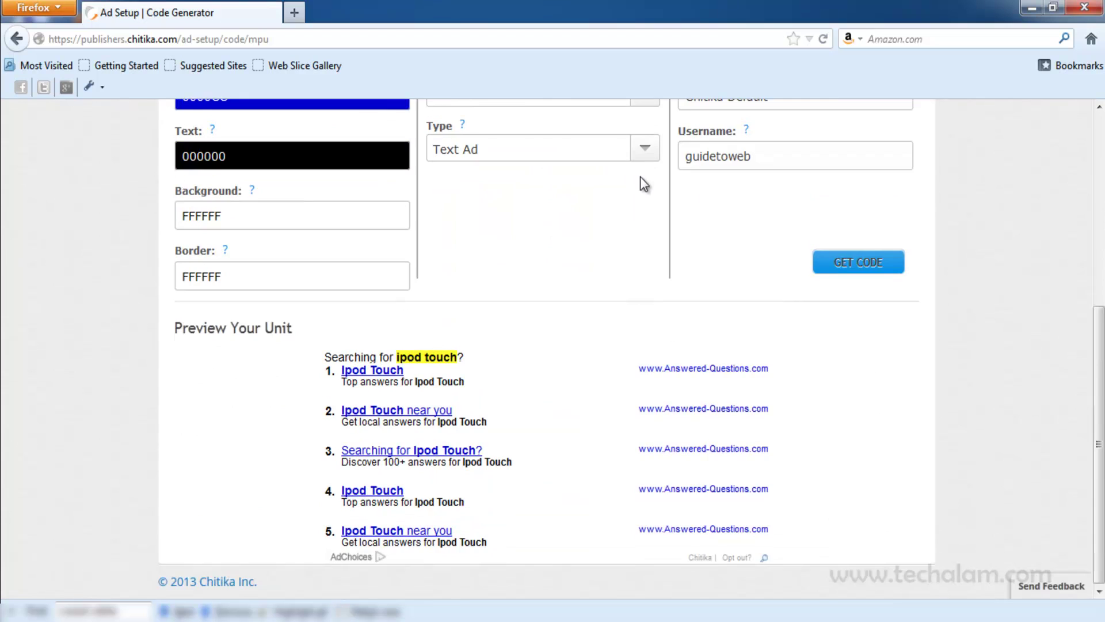
scroll(640, 182, "up", 1)
left_click(640, 200)
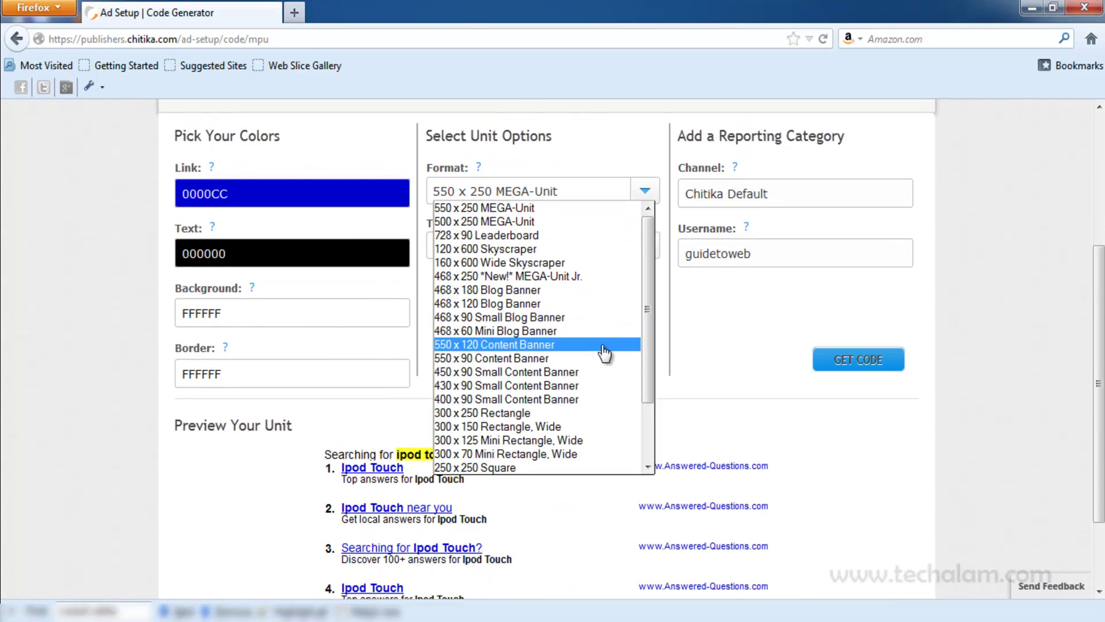
left_click(602, 304)
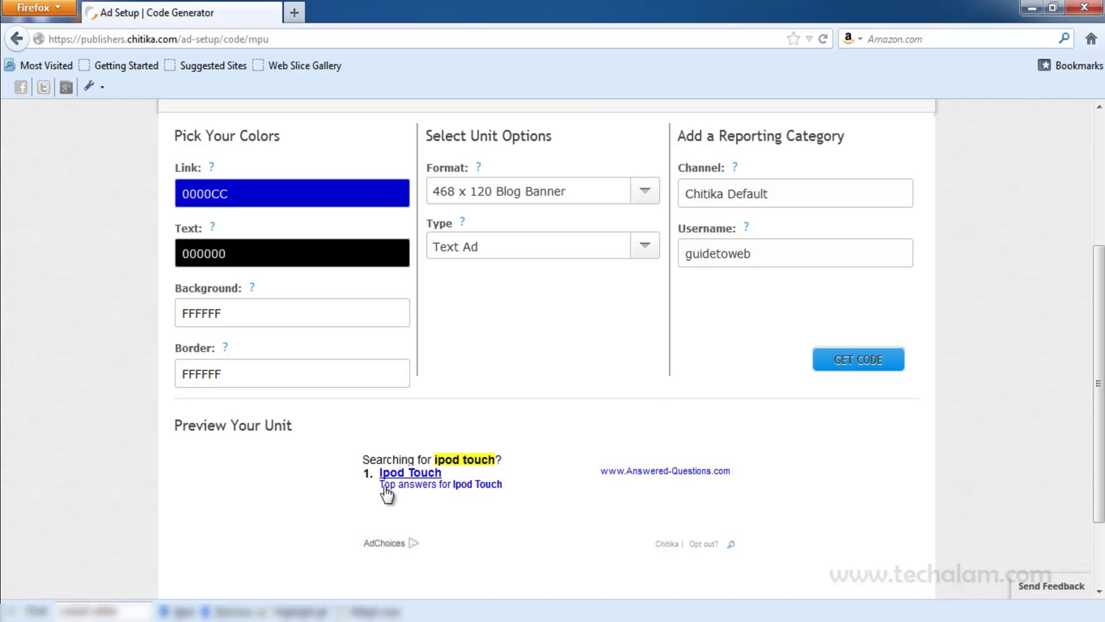
Keep Text Ad as the ad type and return to the ad types overview.
left_click(648, 255)
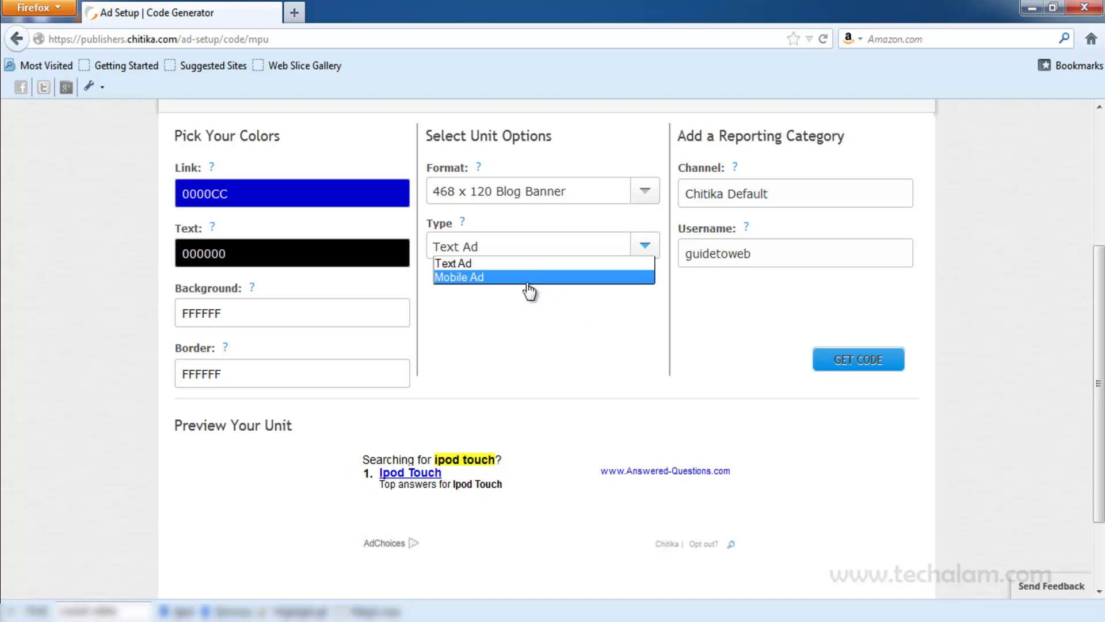
left_click(643, 262)
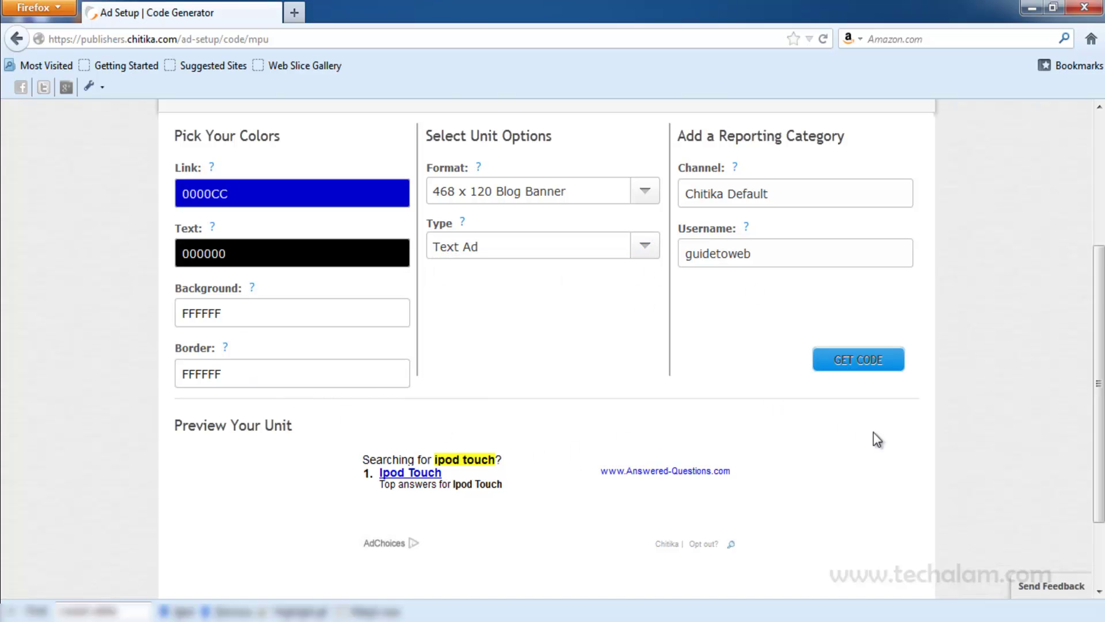
scroll(873, 433, "down", 2)
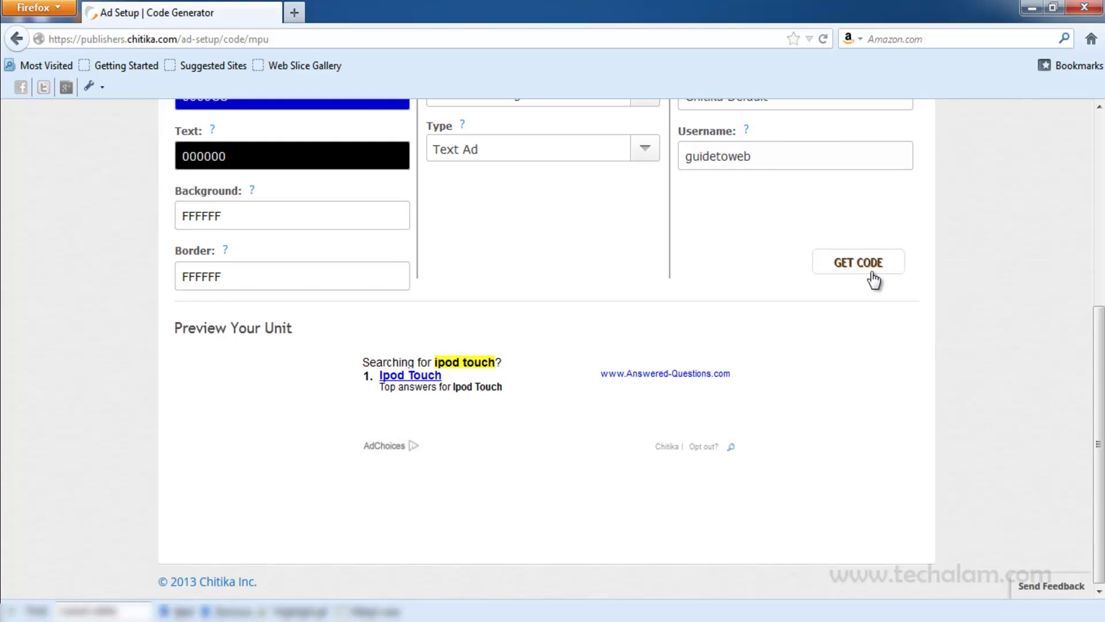
scroll(872, 278, "up", 2)
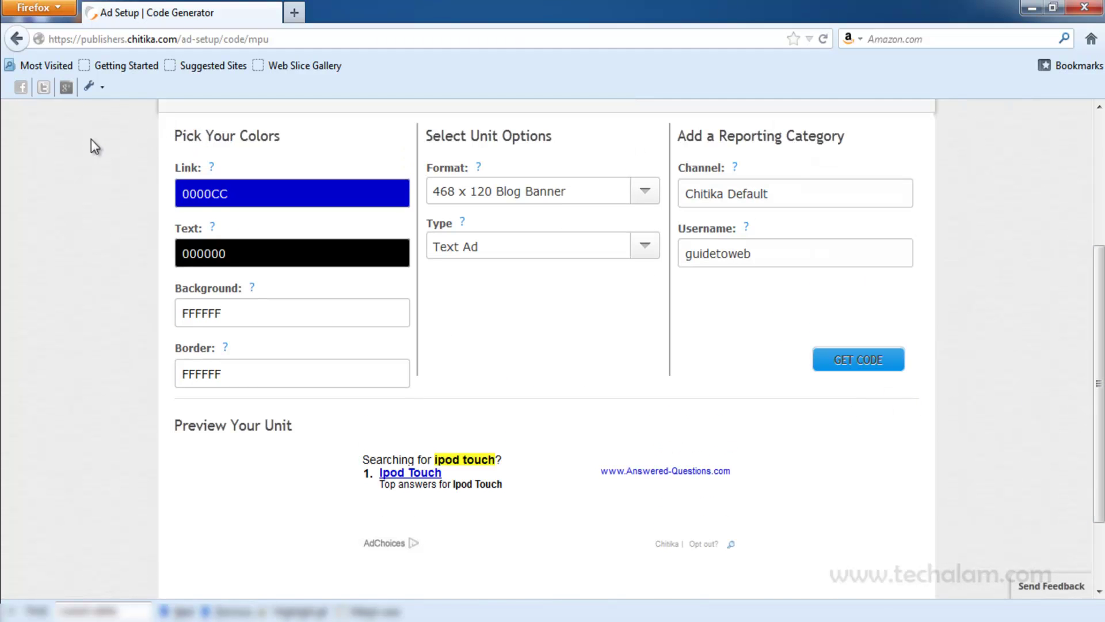
left_click(16, 39)
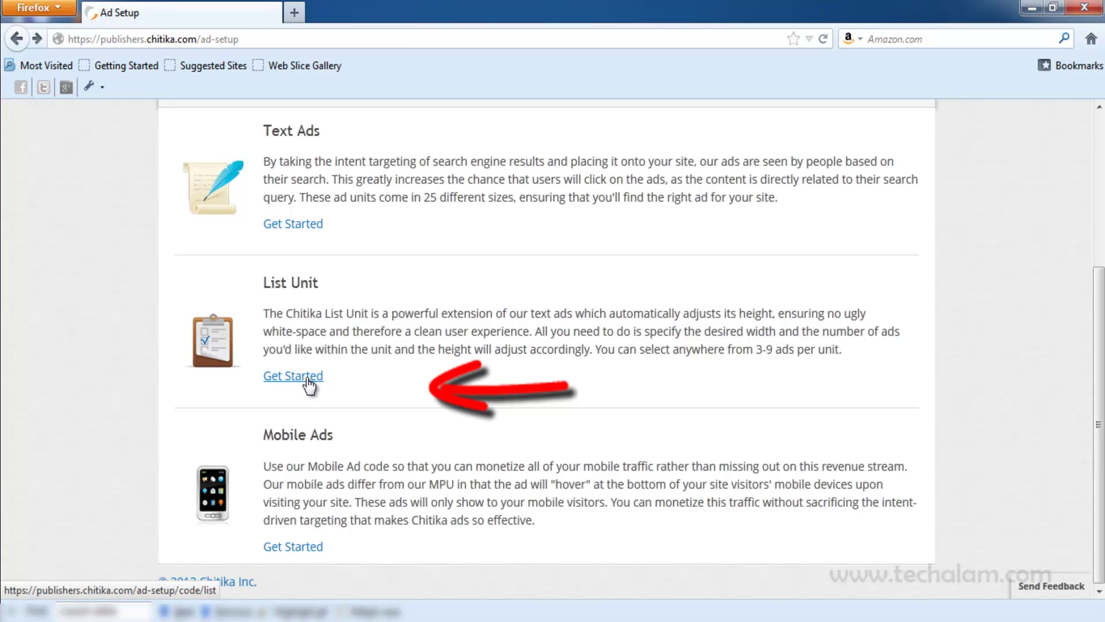
Start the List Unit code generator and review the 550 unit width value.
left_click(309, 378)
scroll(308, 380, "down", 4)
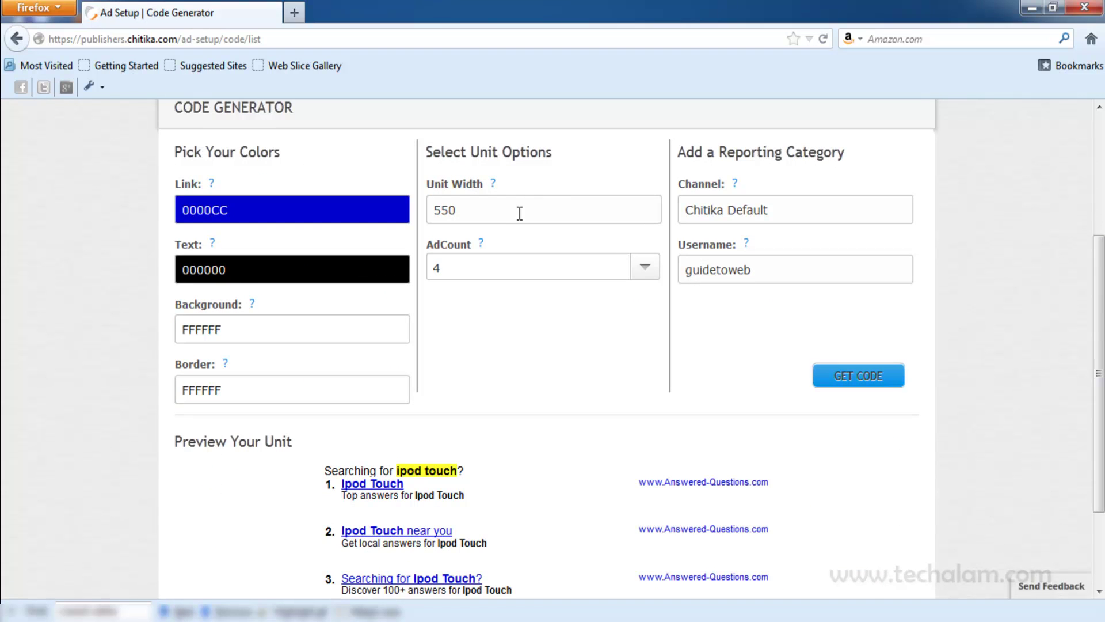
left_click_drag(475, 212, 433, 211)
left_click(647, 273)
scroll(821, 263, "down", 2)
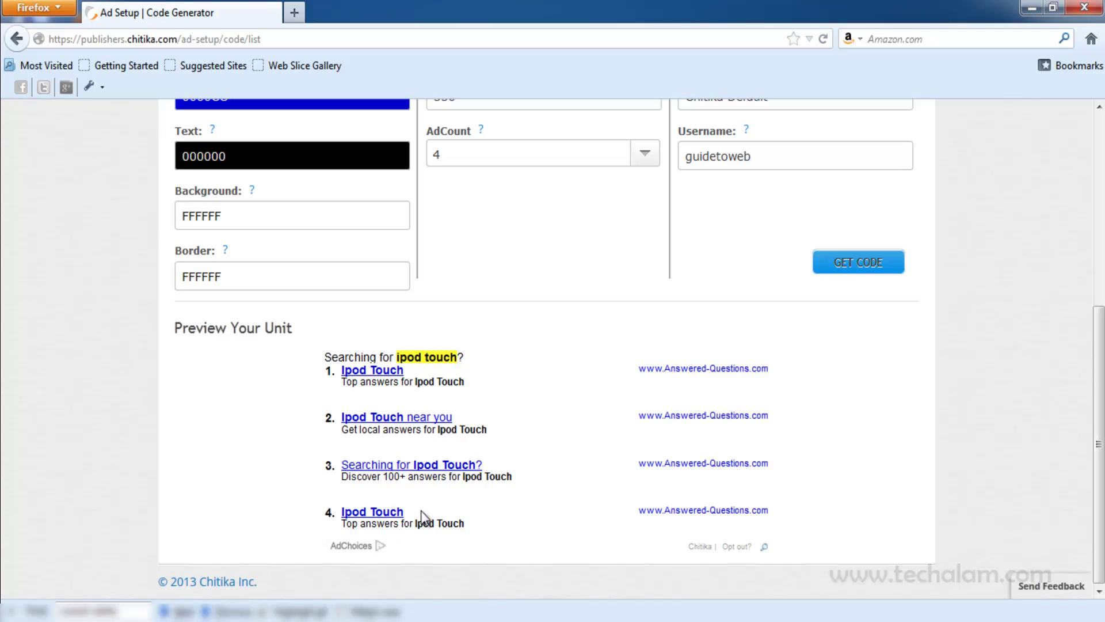
Show only 3 ads in the list unit, then go back to the ad types overview.
left_click(639, 157)
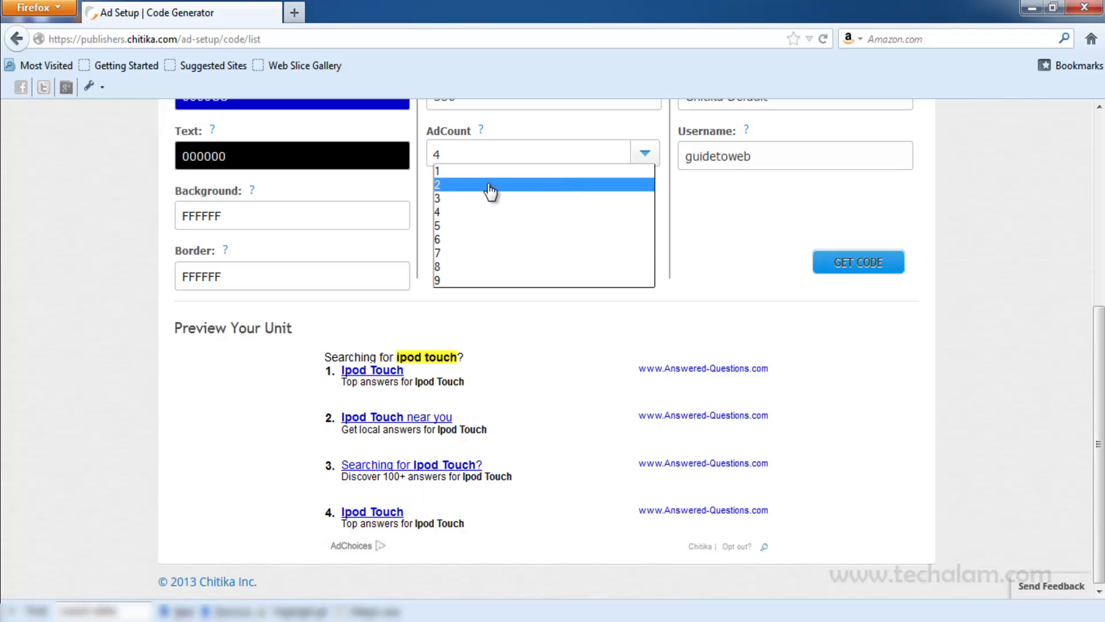
left_click(466, 200)
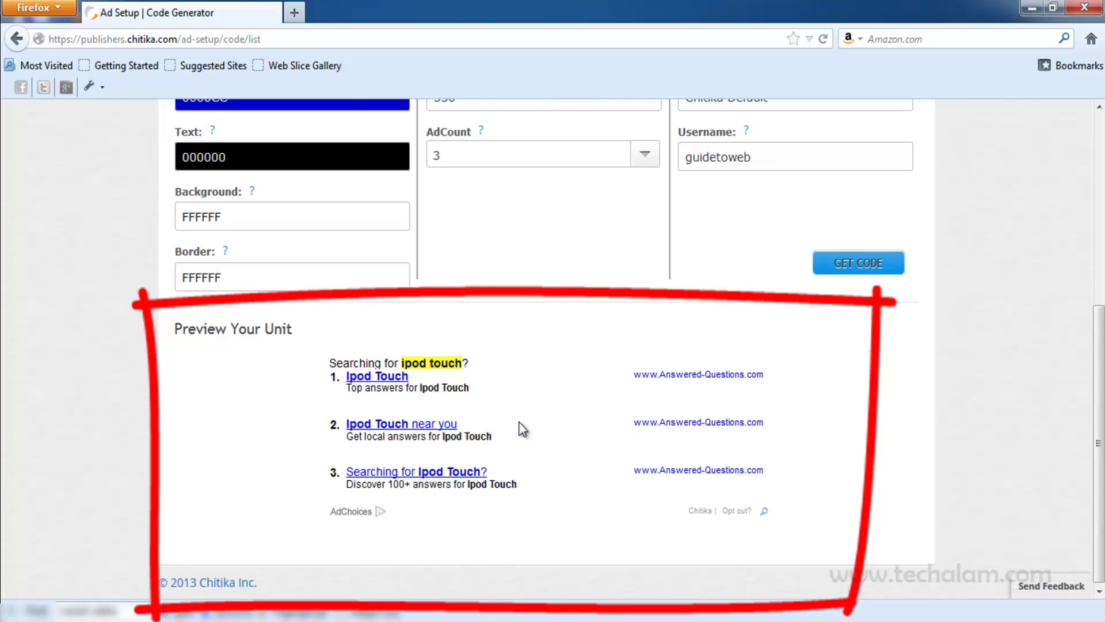
scroll(519, 422, "up", 2)
scroll(519, 428, "down", 2)
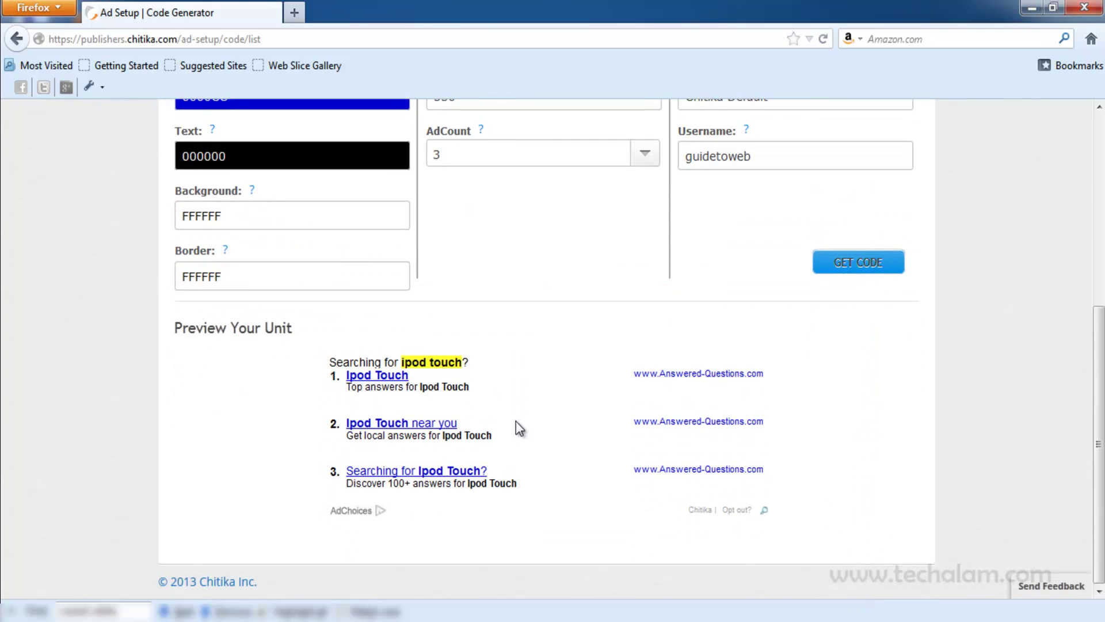
scroll(466, 445, "up", 1)
scroll(413, 464, "up", 2)
key("alt+Left")
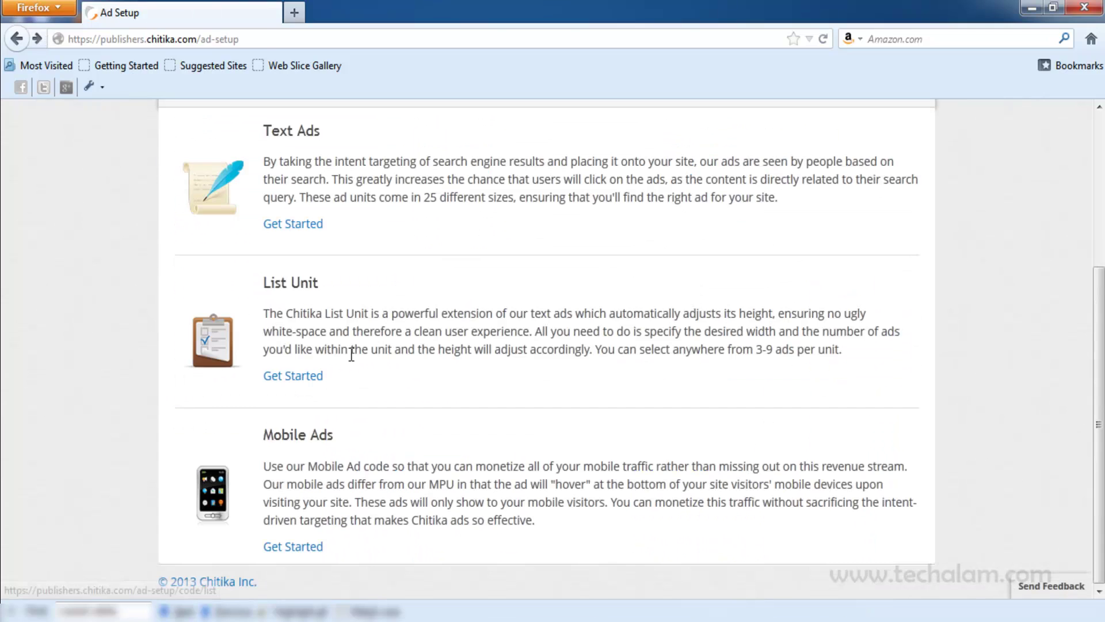
Review the Mobile Ads code generator keeping Mobile Ad as unit type, then return to Ad Setup.
left_click(313, 560)
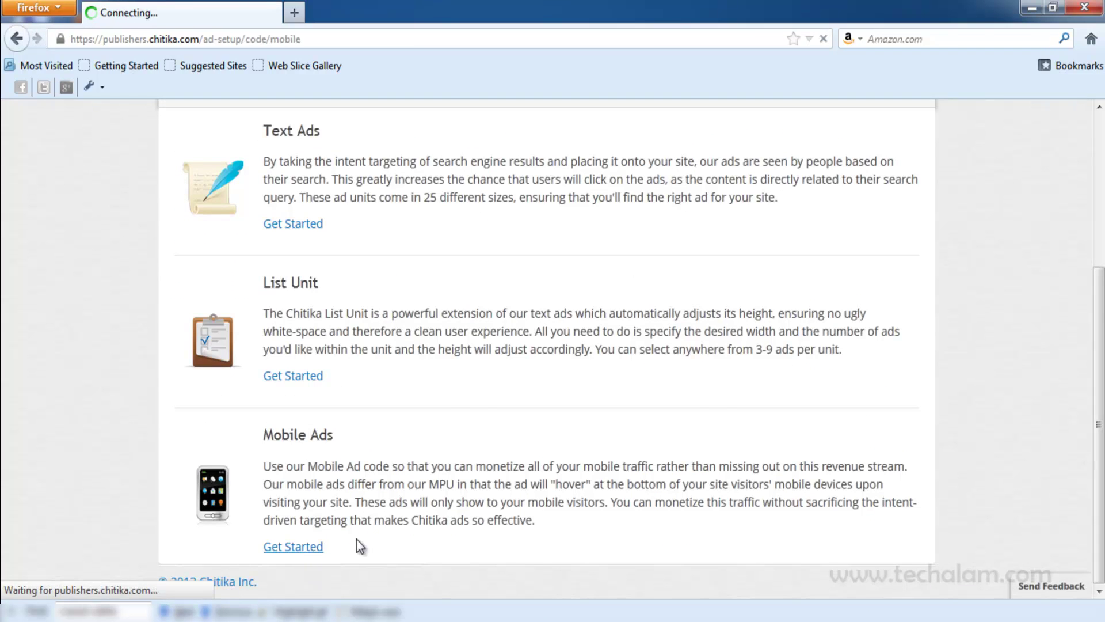
scroll(503, 441, "down", 3)
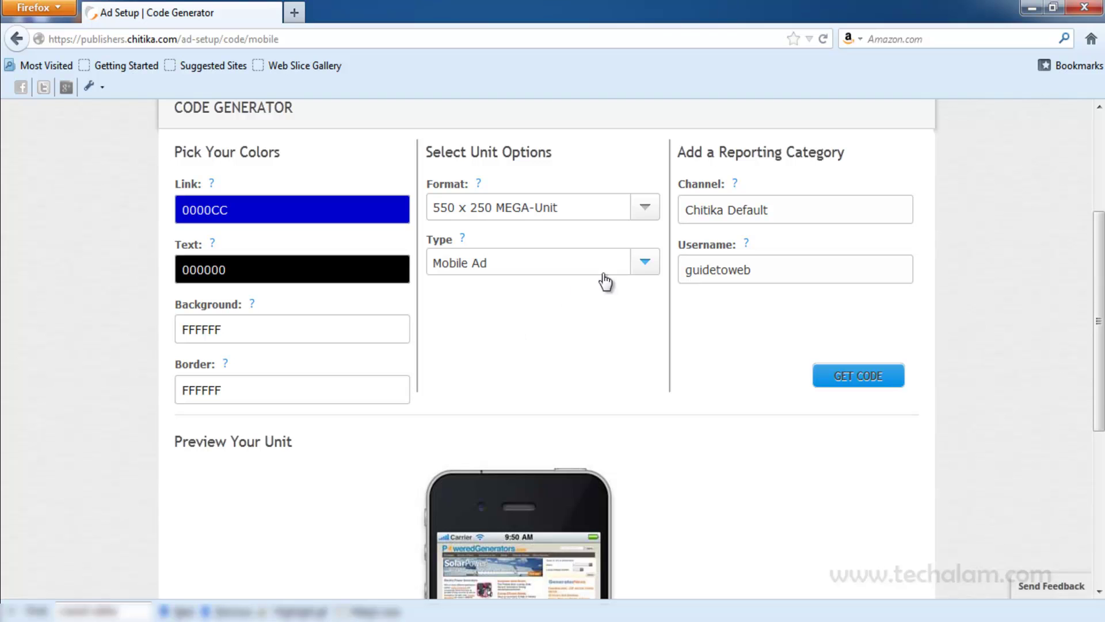
left_click(636, 266)
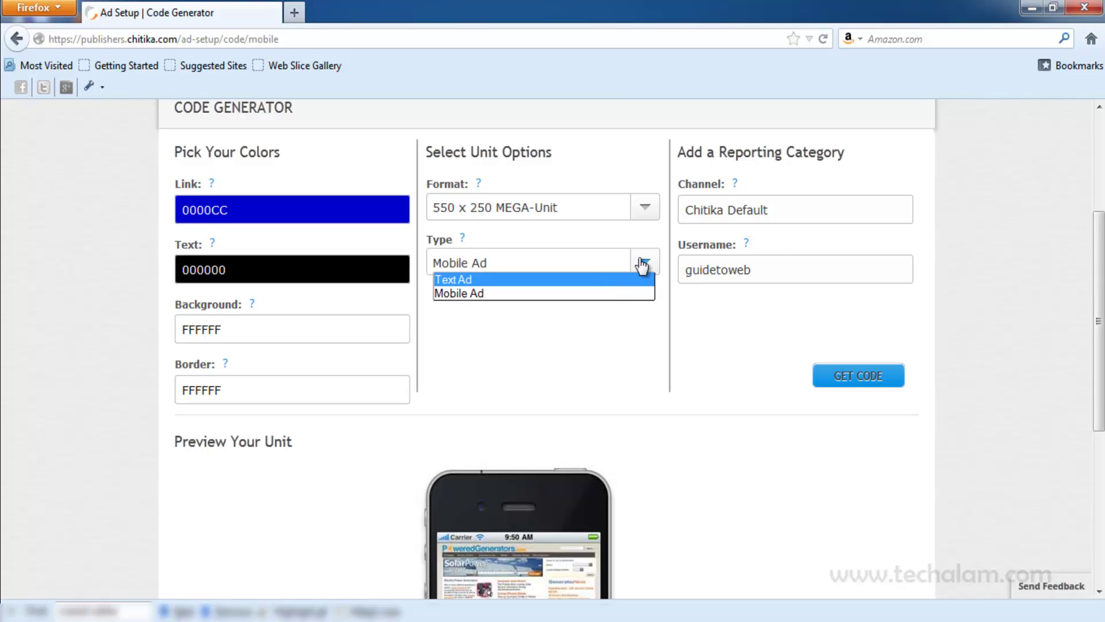
left_click(636, 266)
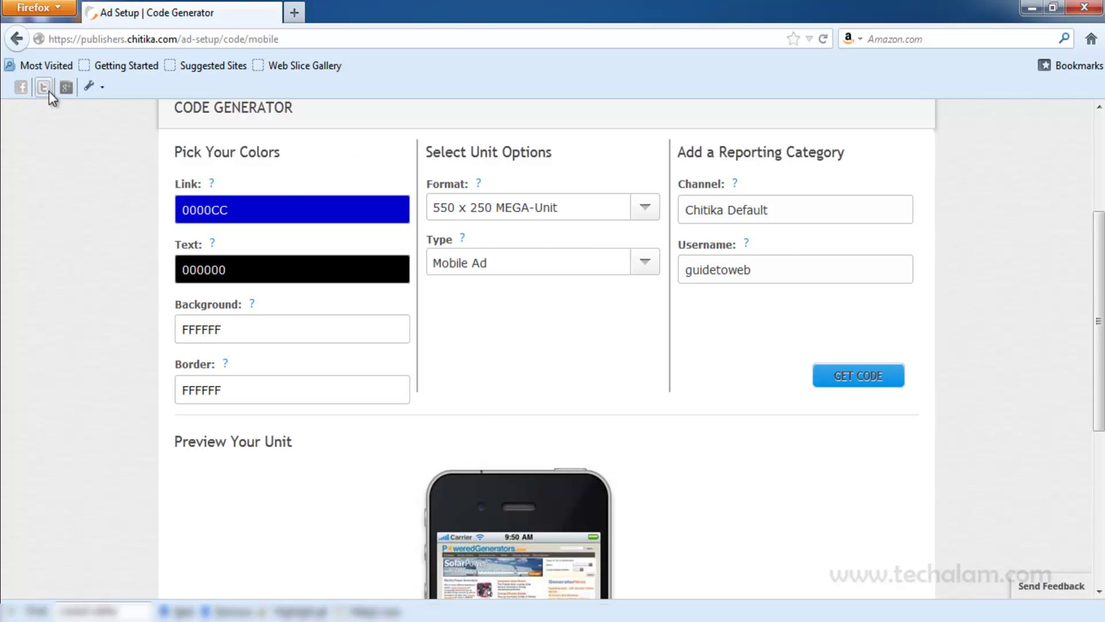
scroll(164, 230, "down", 3)
scroll(104, 181, "up", 3)
left_click(16, 39)
scroll(138, 237, "up", 3)
scroll(349, 311, "up", 1)
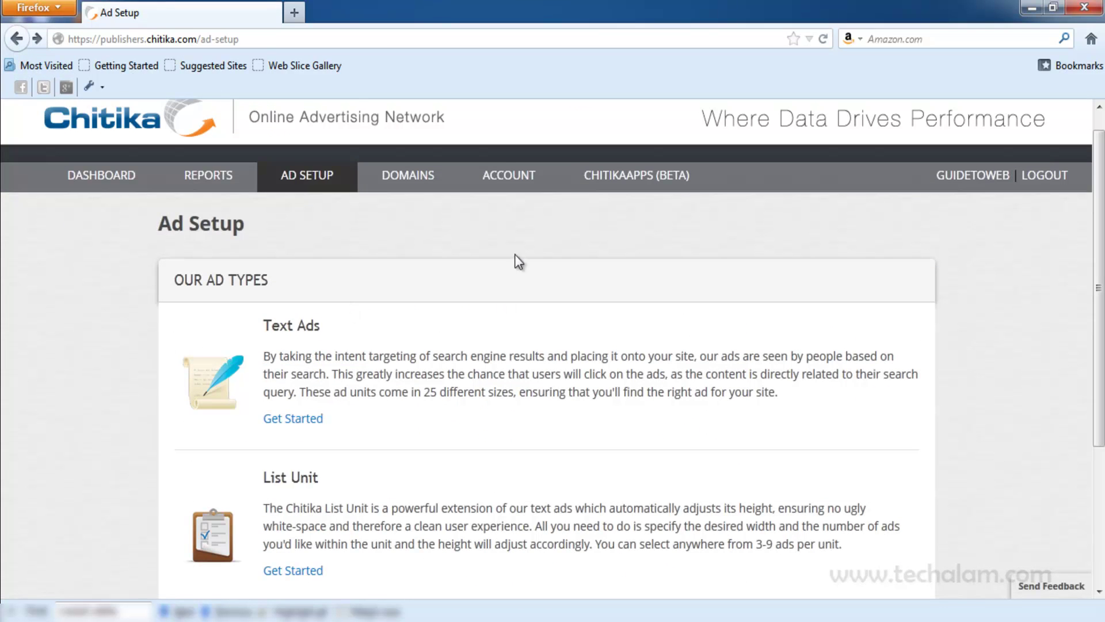
mouse_move(508, 174)
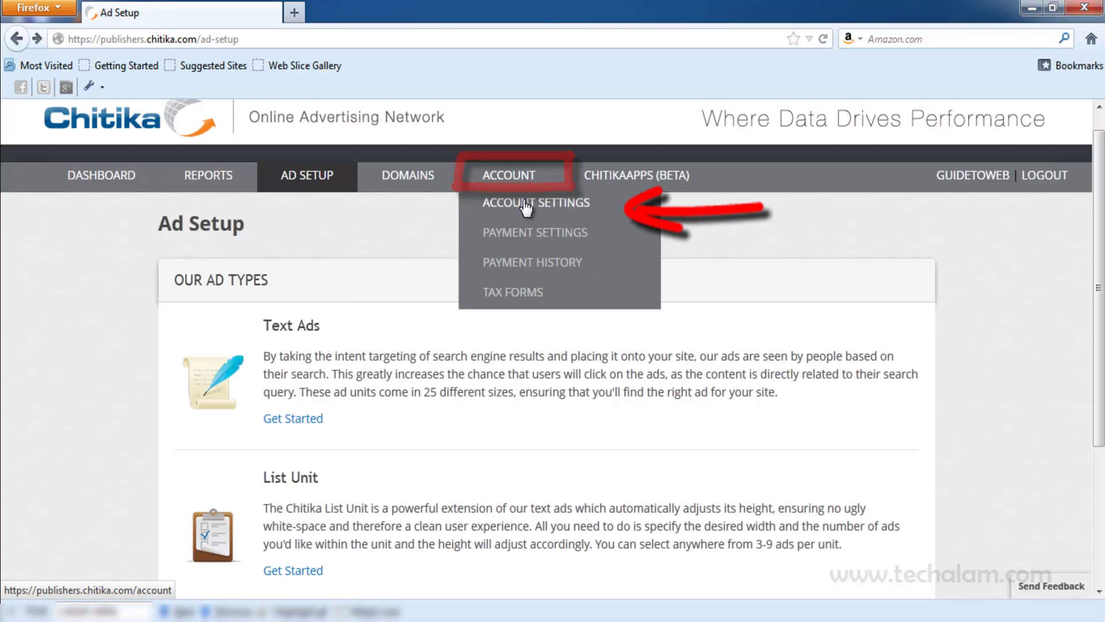
In Account Settings, tick Disable Chitika Mobile Ads for mobile users.
left_click(524, 208)
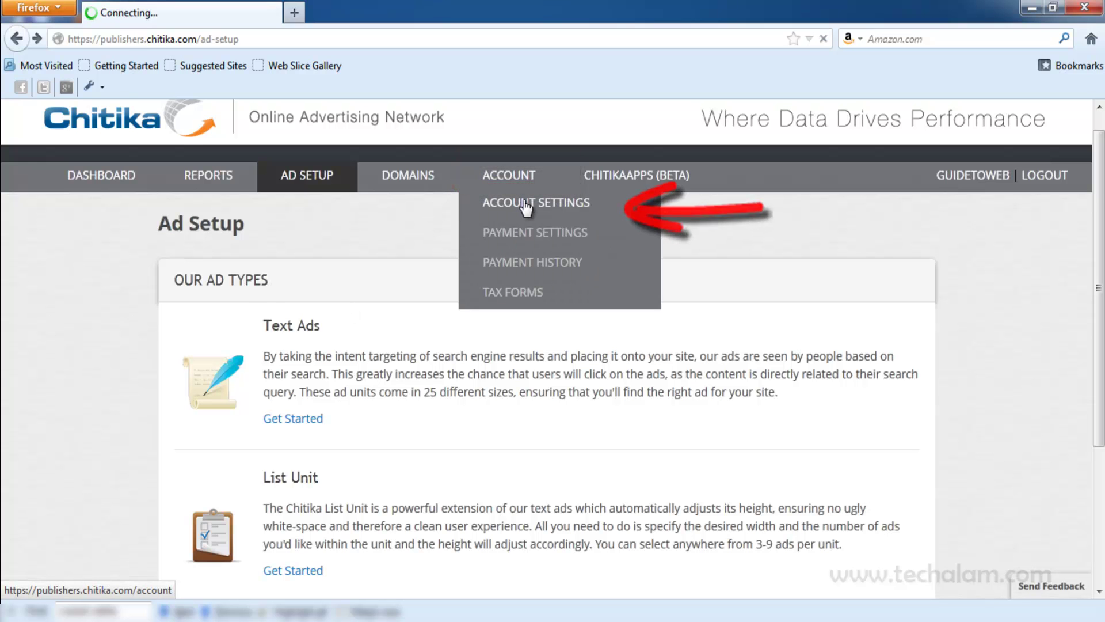
scroll(524, 208, "down", 1)
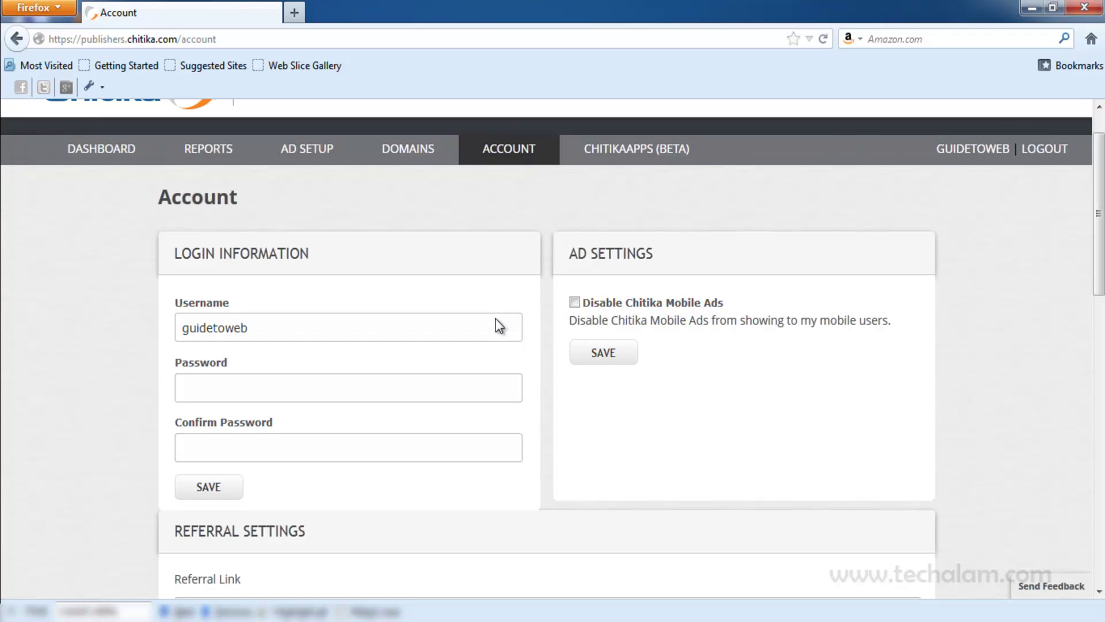
scroll(635, 350, "down", 5)
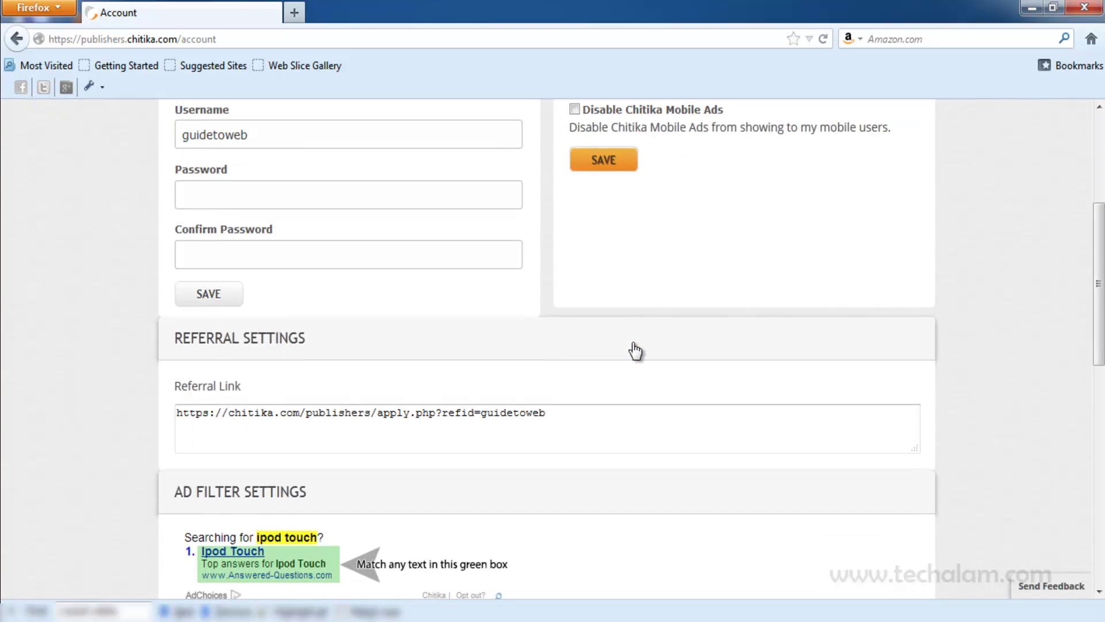
scroll(495, 361, "down", 1)
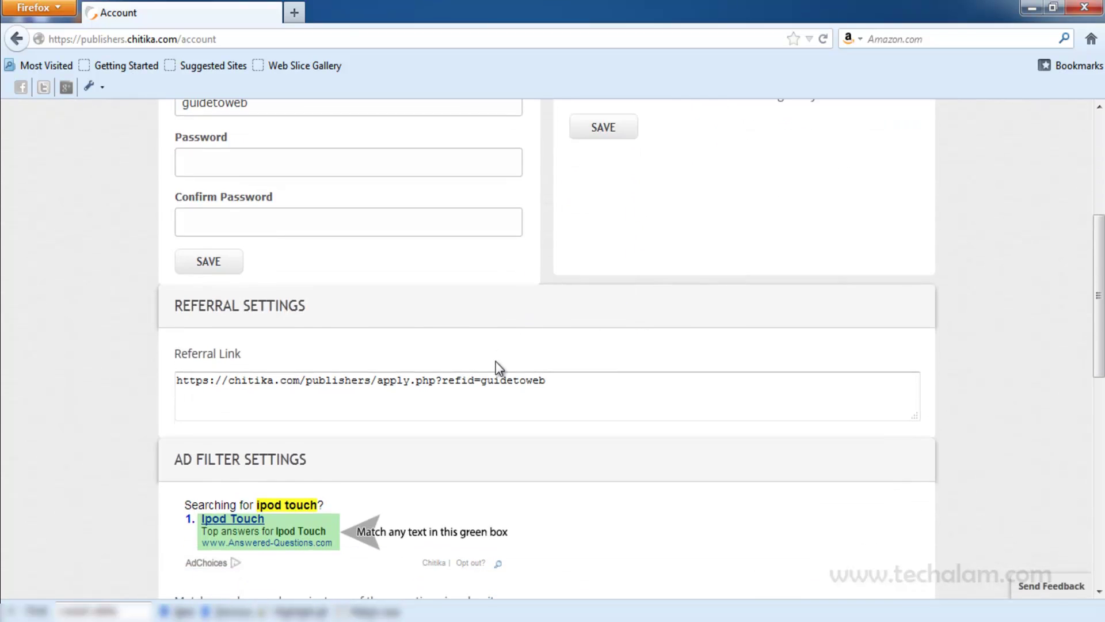
scroll(497, 363, "down", 4)
scroll(500, 362, "down", 8)
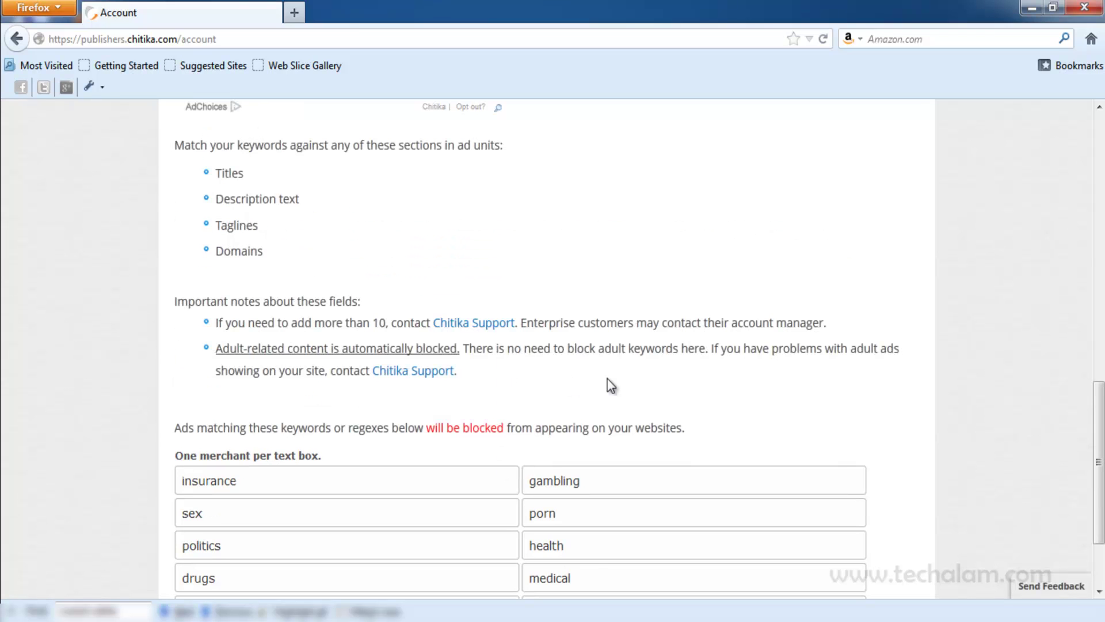
scroll(792, 359, "up", 15)
scroll(792, 360, "up", 5)
scroll(721, 263, "down", 2)
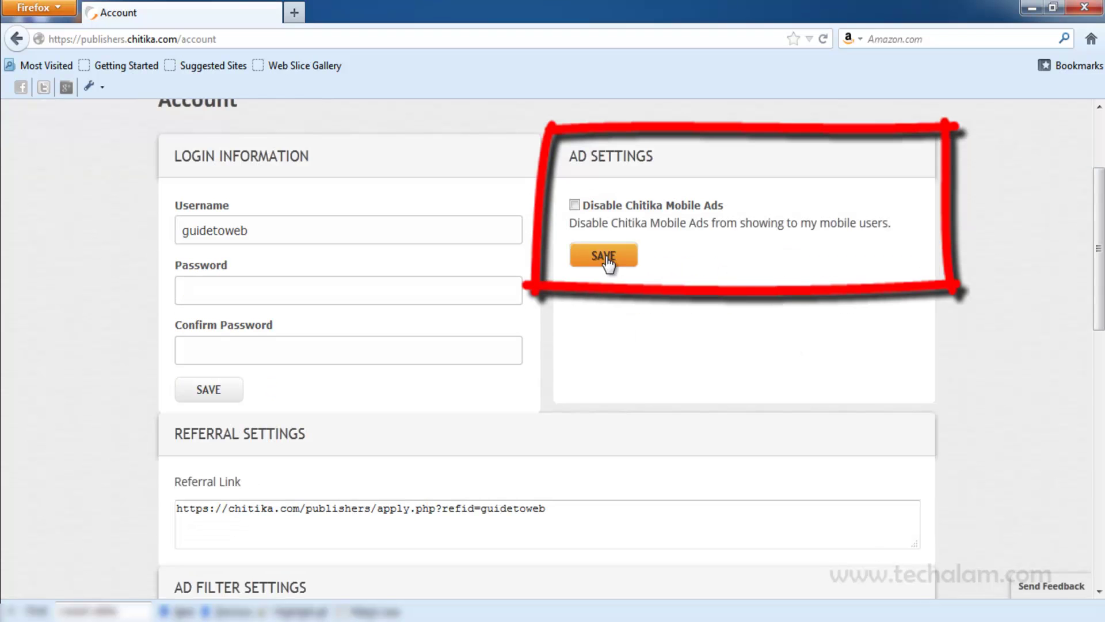
left_click(575, 209)
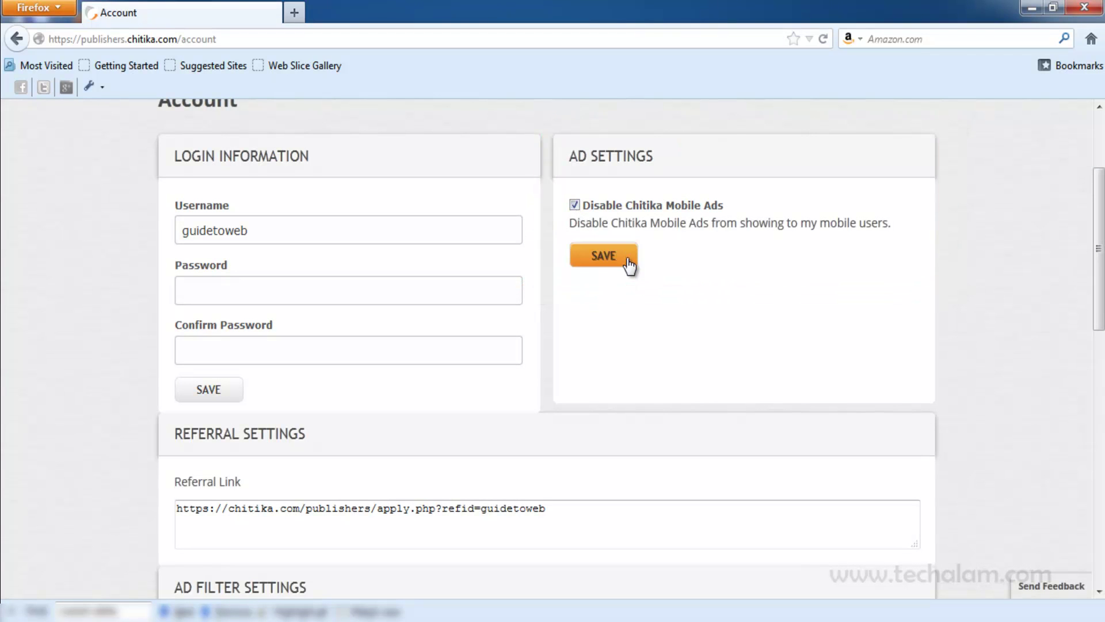
scroll(290, 410, "down", 4)
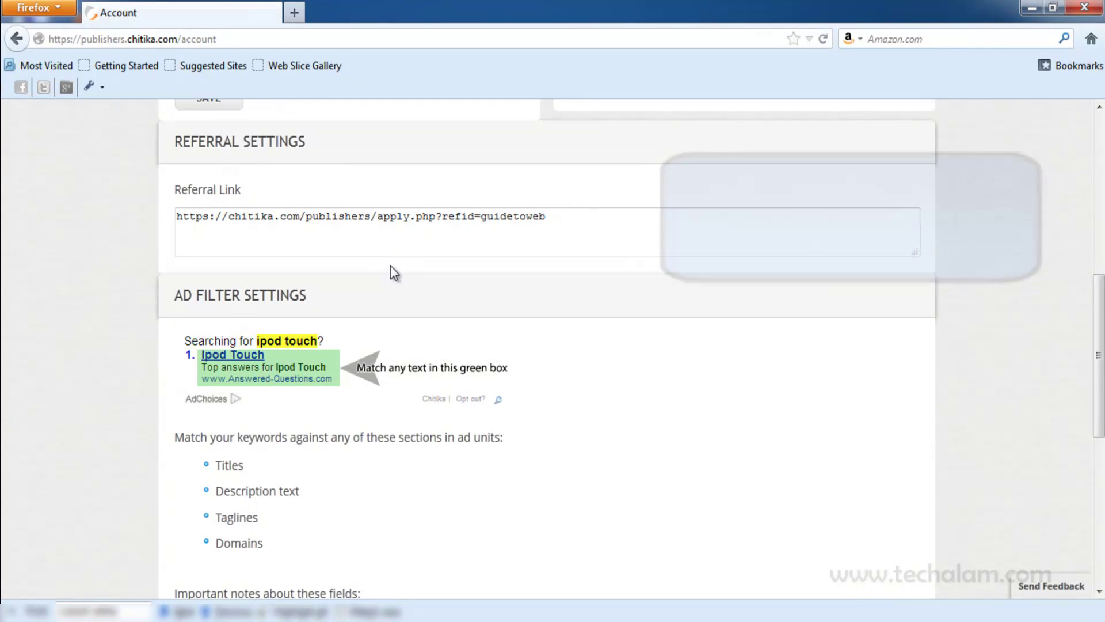
scroll(415, 324, "down", 5)
scroll(780, 325, "up", 3)
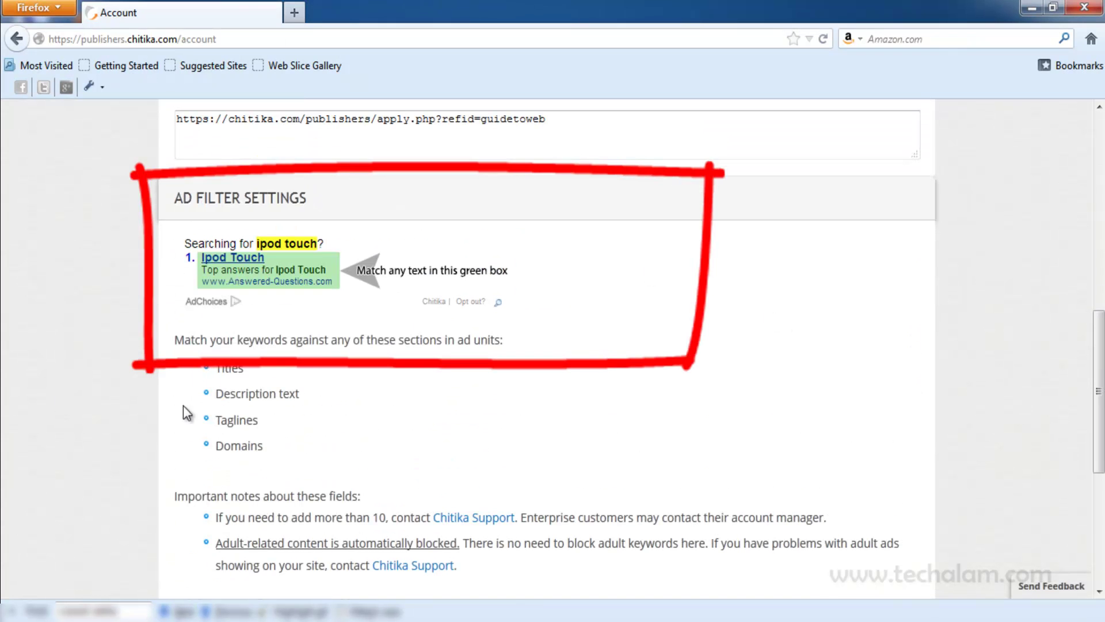
scroll(333, 370, "down", 2)
scroll(327, 369, "down", 2)
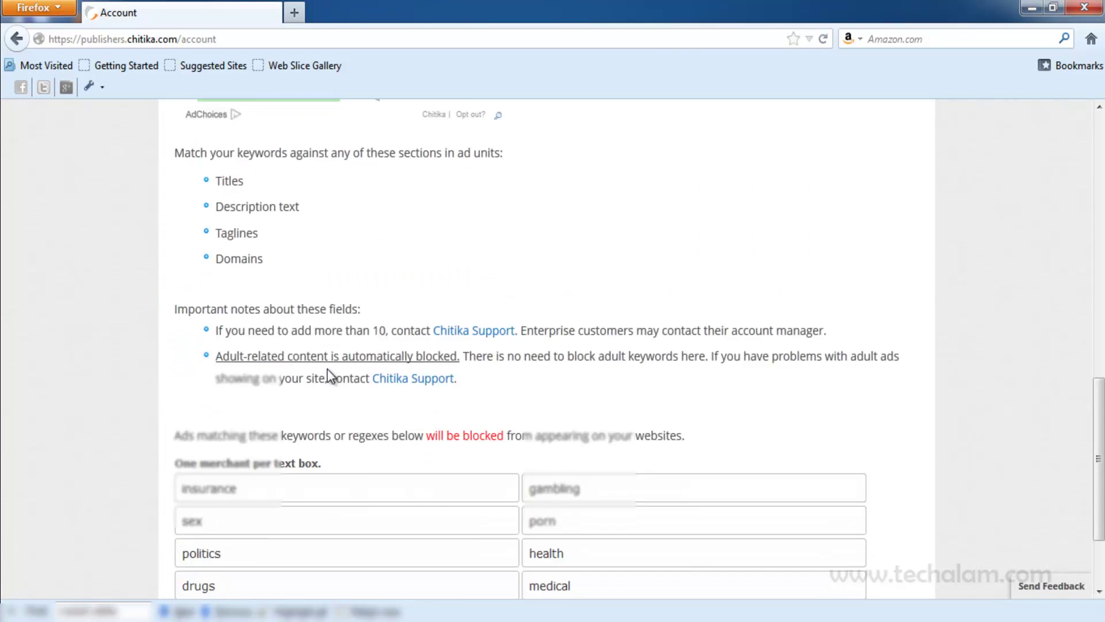
scroll(327, 369, "down", 2)
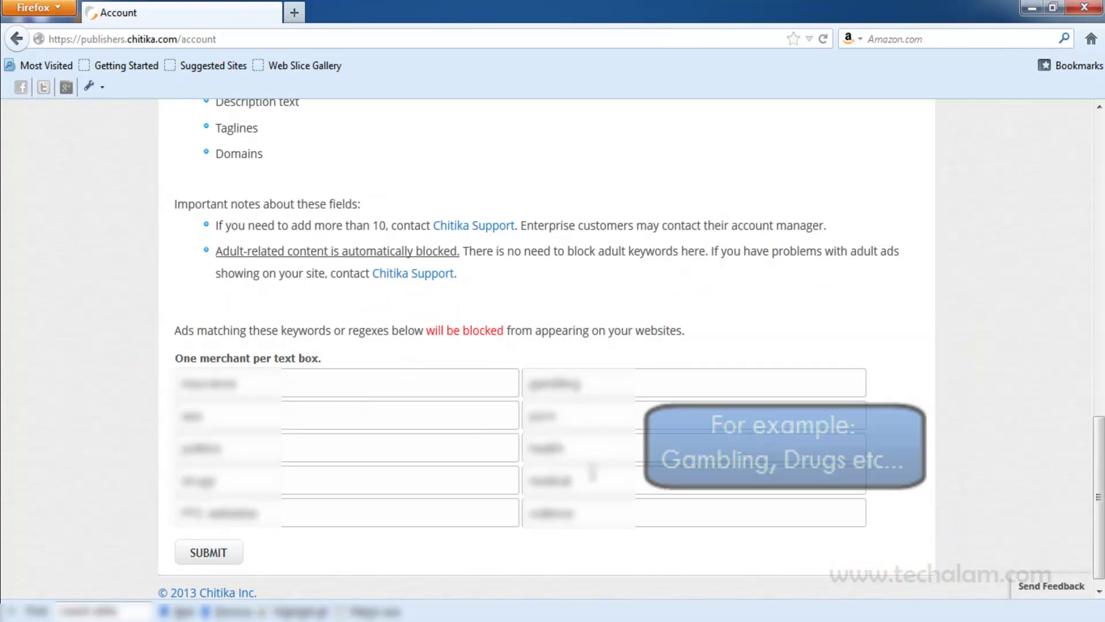
scroll(832, 464, "down", 1)
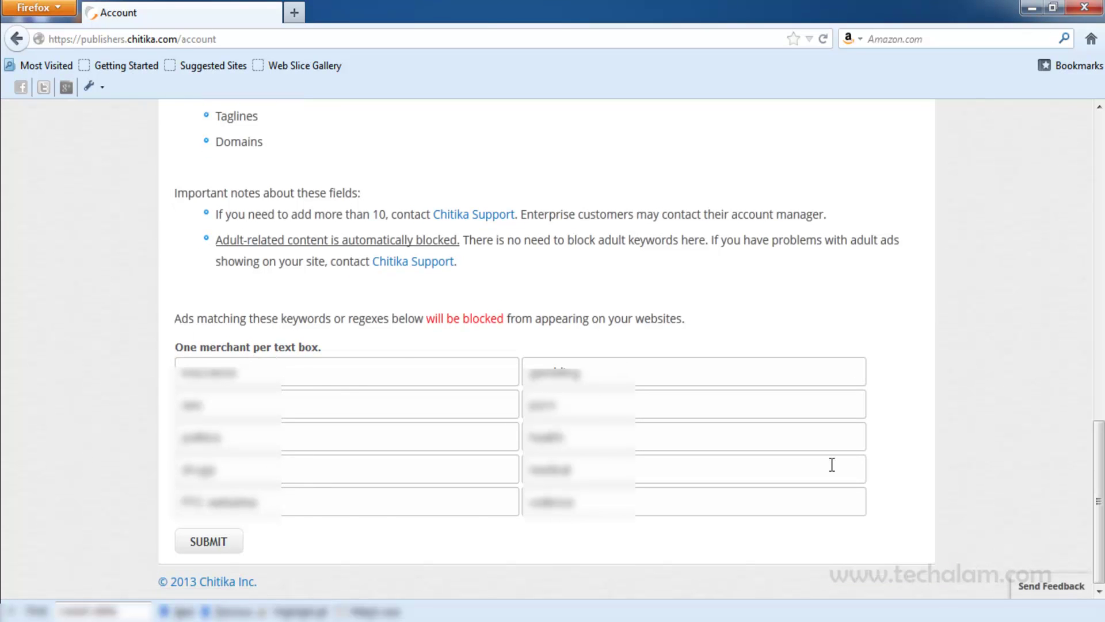
scroll(832, 465, "up", 10)
scroll(832, 464, "up", 3)
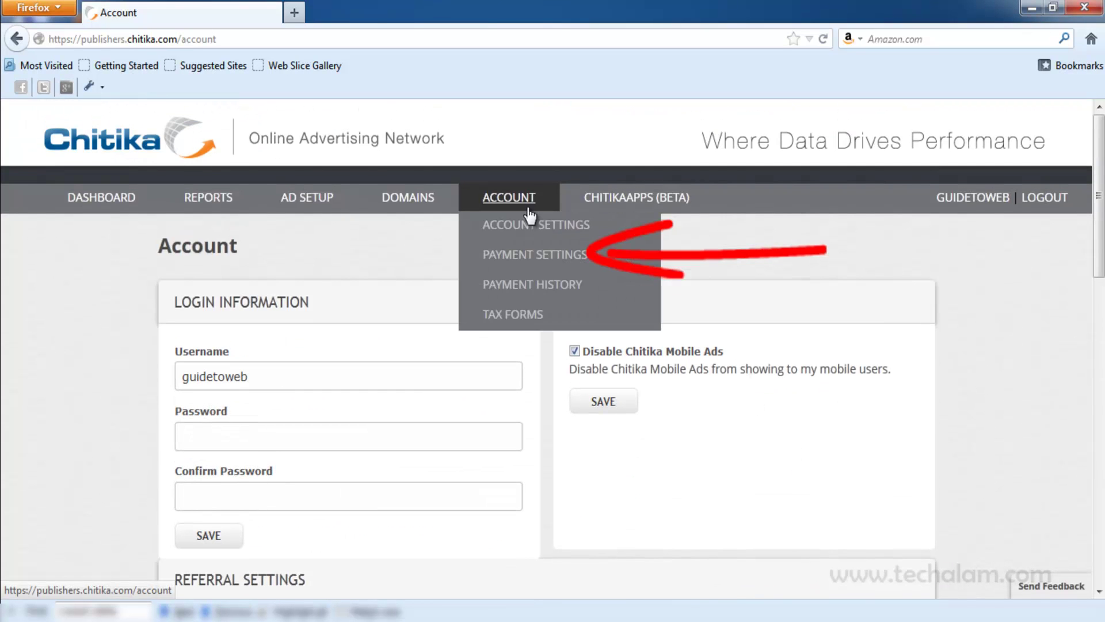
In Payment Settings, review the PayPal email address and keep the hold balance at $50.
left_click(532, 257)
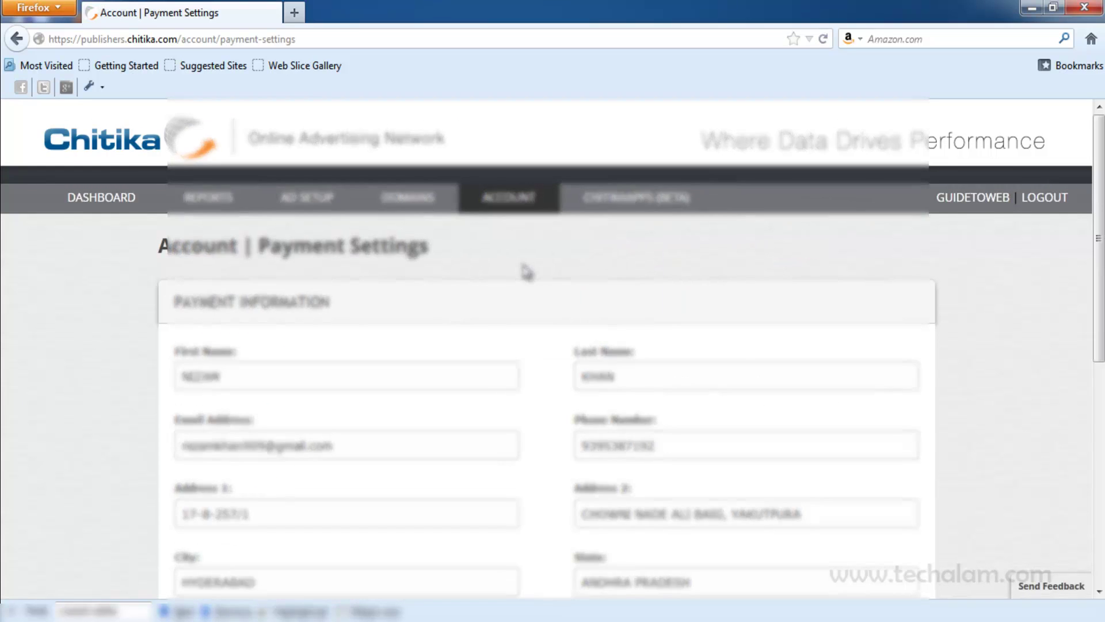
scroll(535, 290, "down", 2)
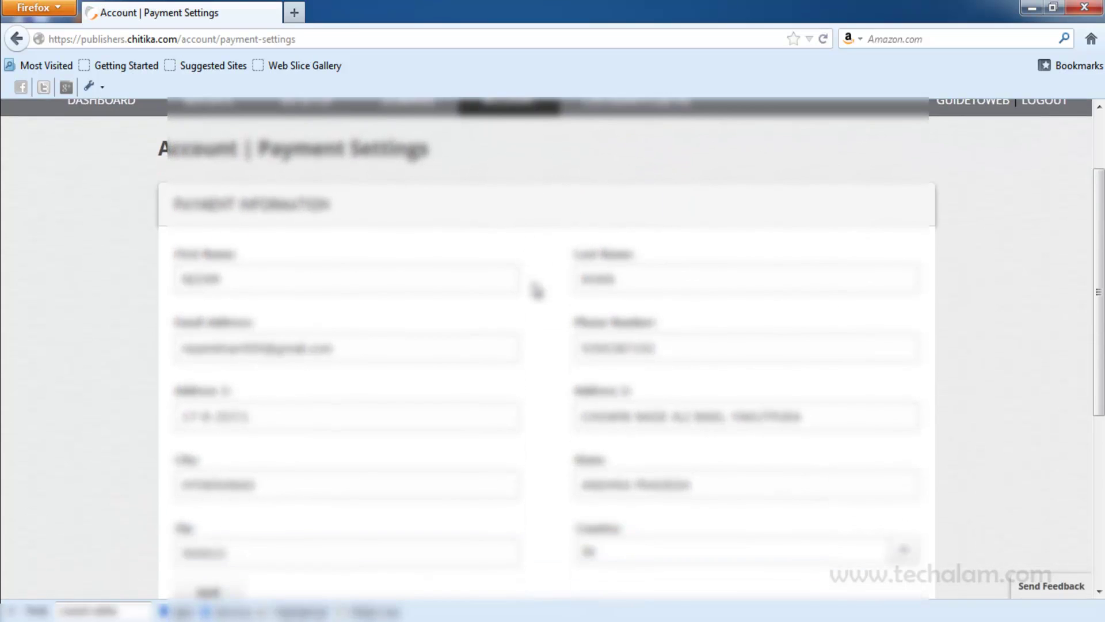
scroll(535, 291, "down", 2)
scroll(539, 294, "down", 2)
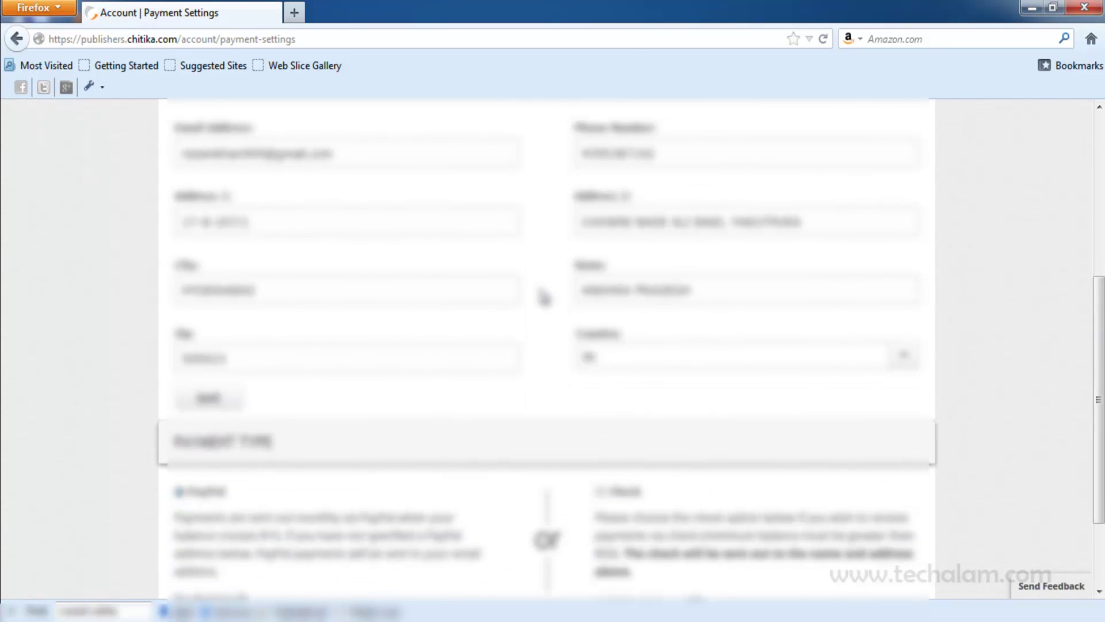
scroll(538, 294, "down", 2)
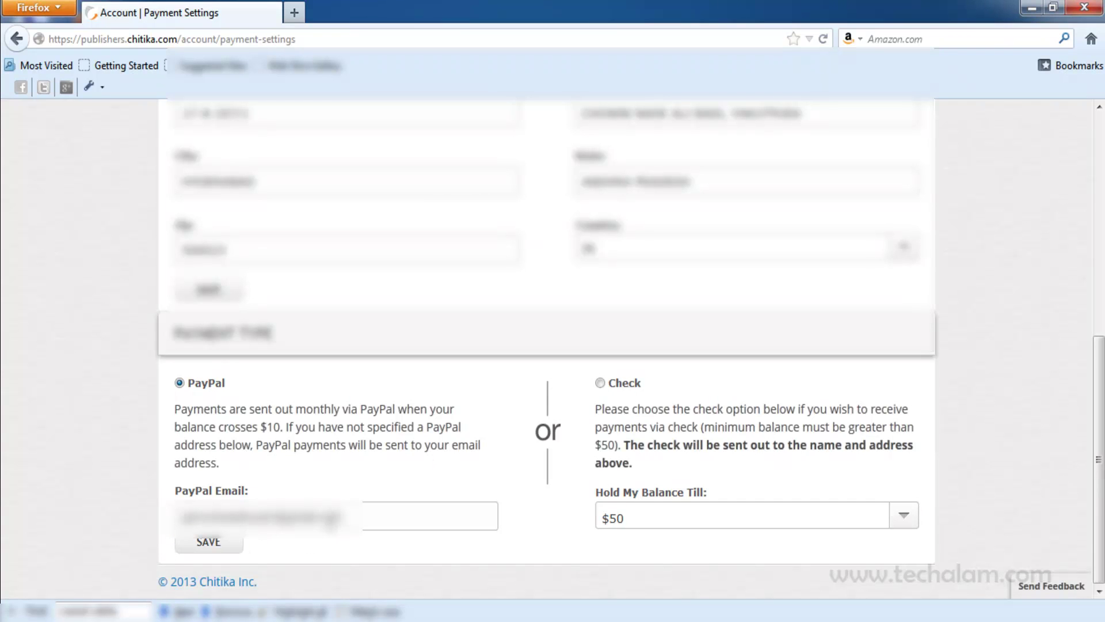
left_click_drag(357, 518, 181, 517)
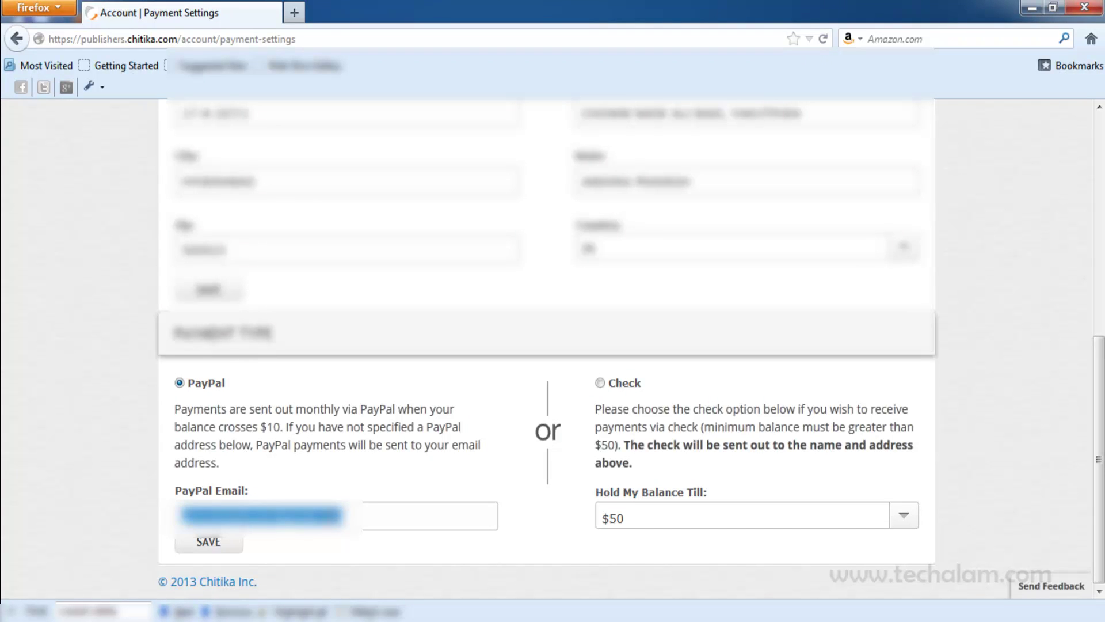
left_click(356, 523)
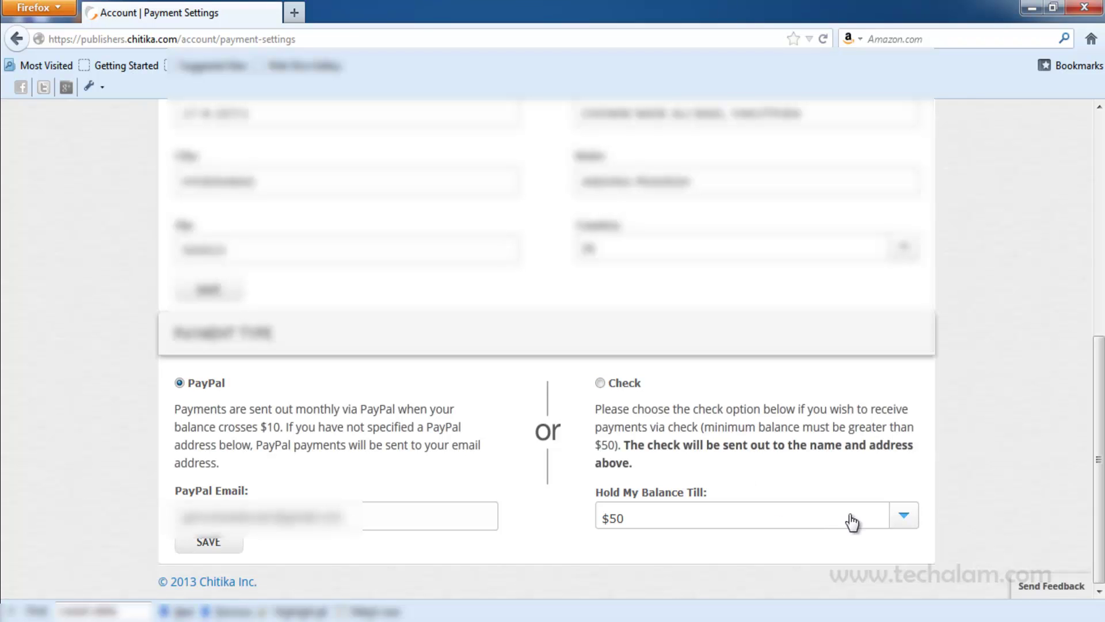
left_click(903, 522)
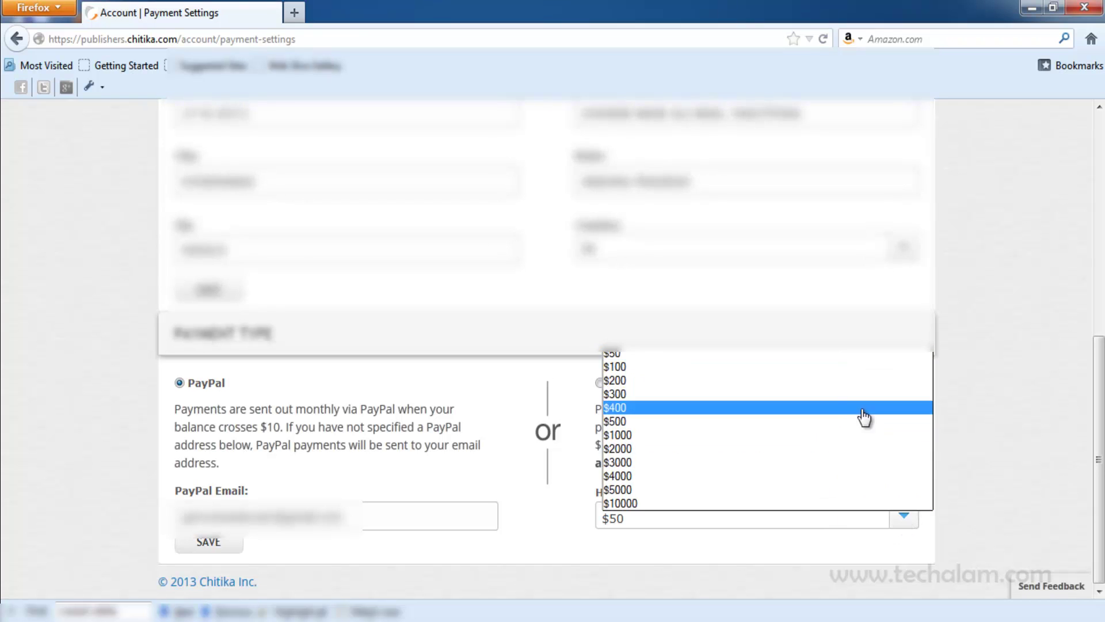
left_click(904, 525)
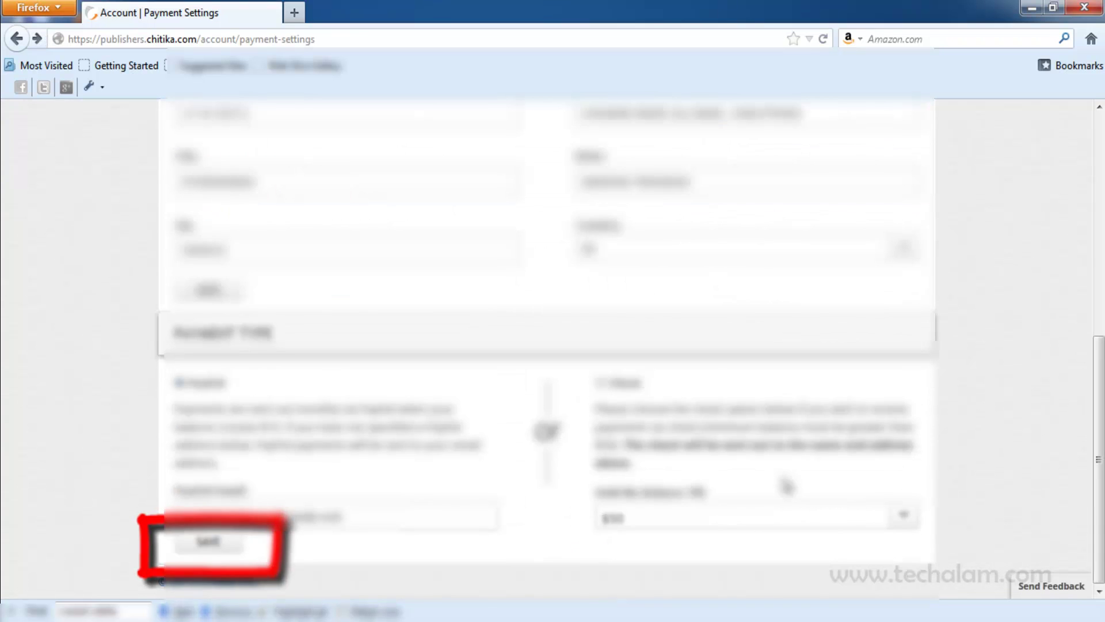
mouse_move(509, 197)
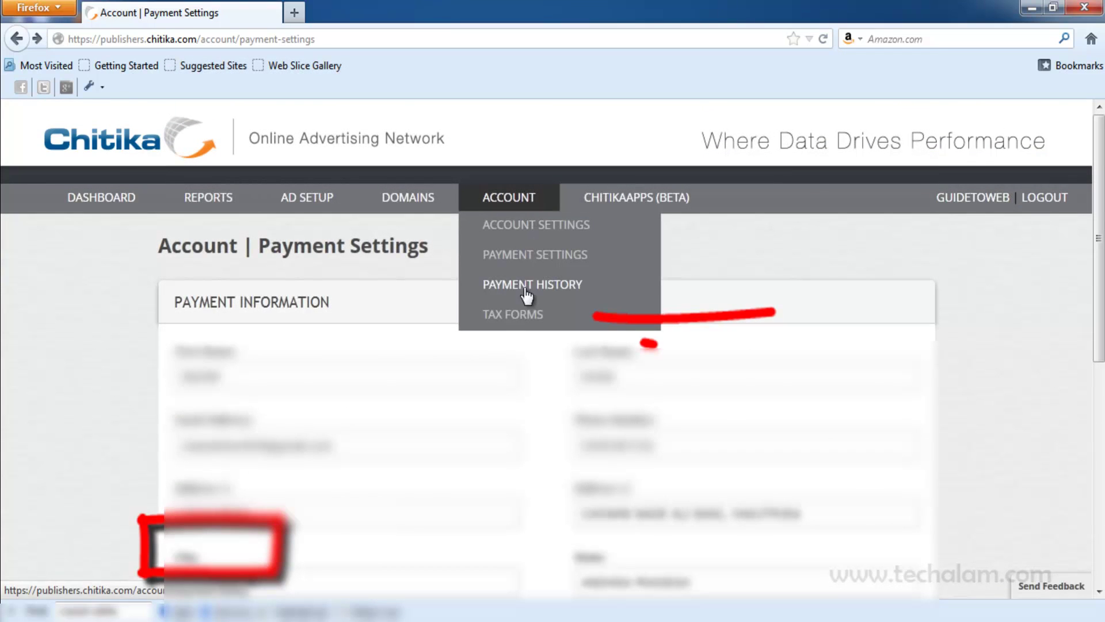
From Tax Forms, start the W-8BEN foreign residents form keeping India as the country.
left_click(532, 322)
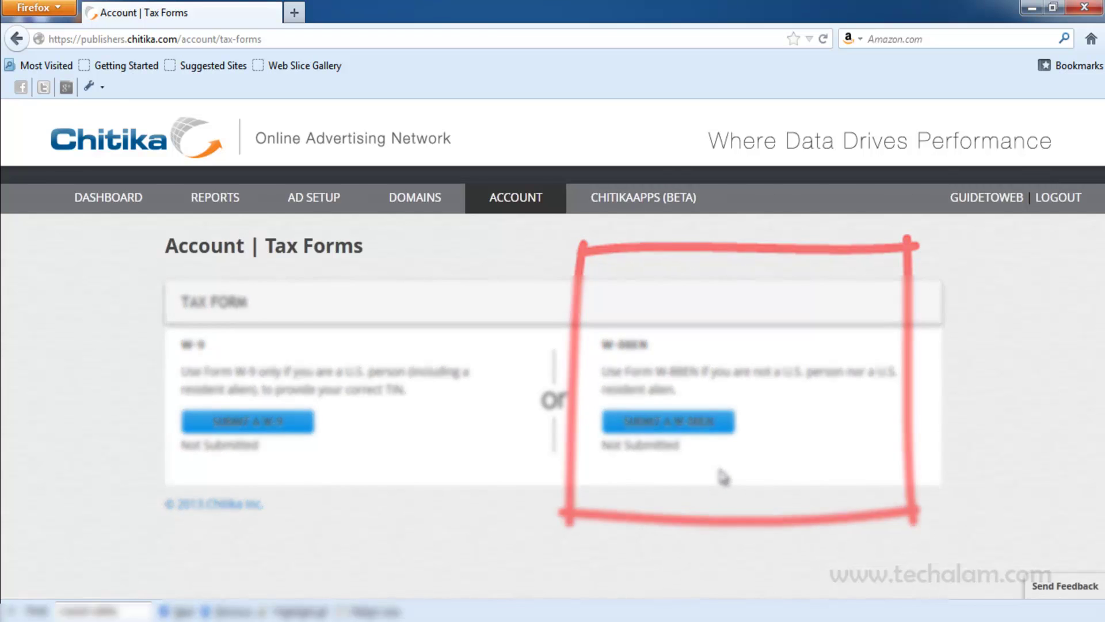
left_click(669, 423)
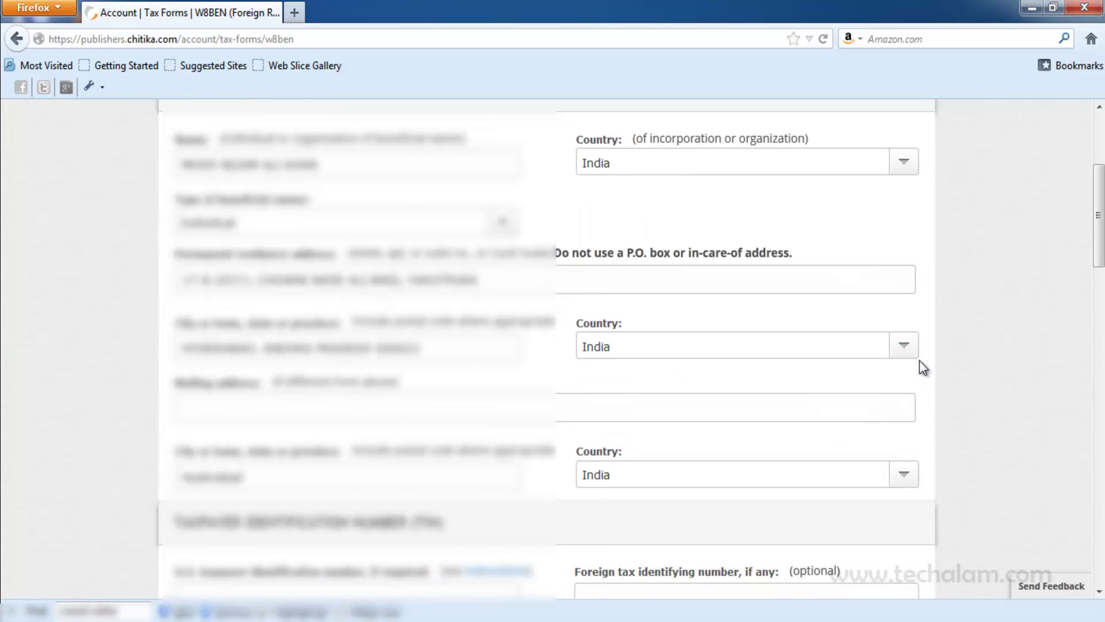
scroll(920, 361, "down", 2)
left_click(902, 274)
left_click(978, 363)
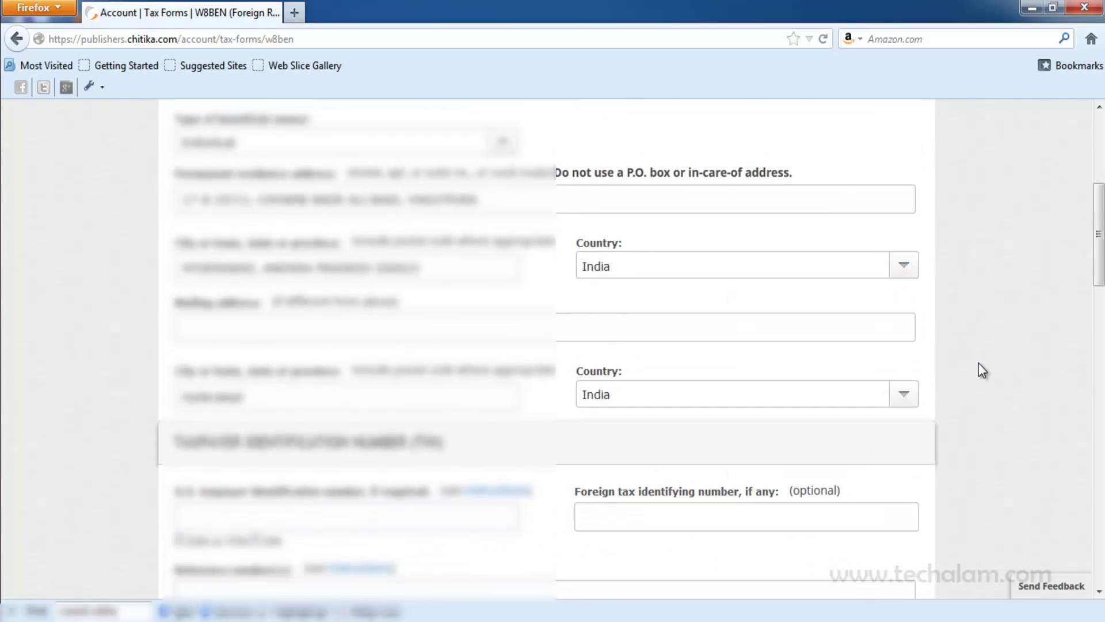
scroll(979, 363, "down", 7)
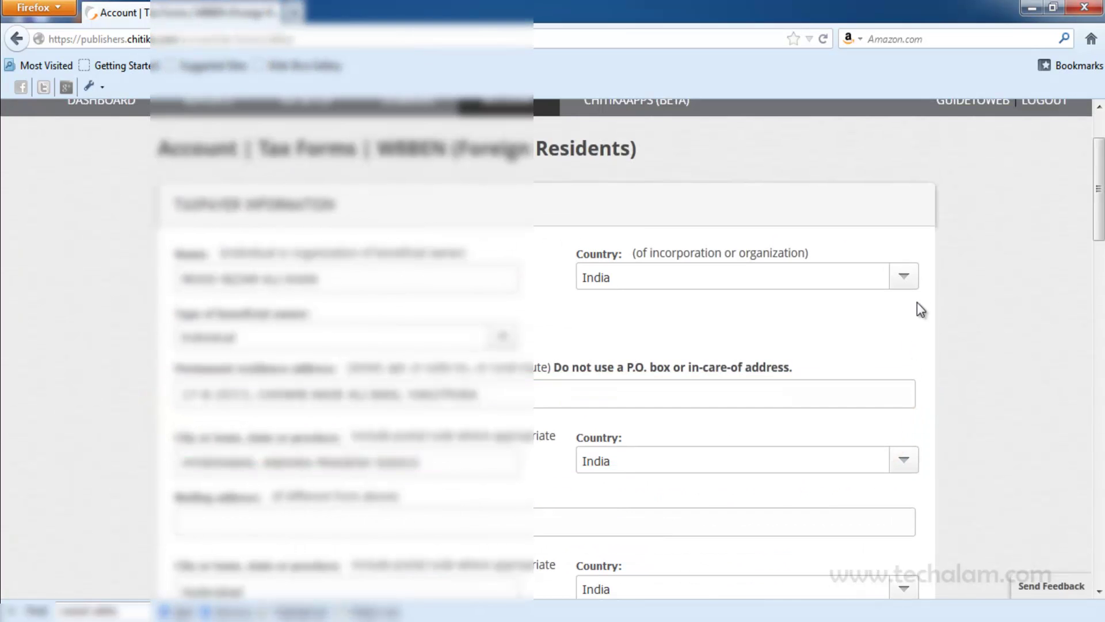
scroll(901, 474, "down", 5)
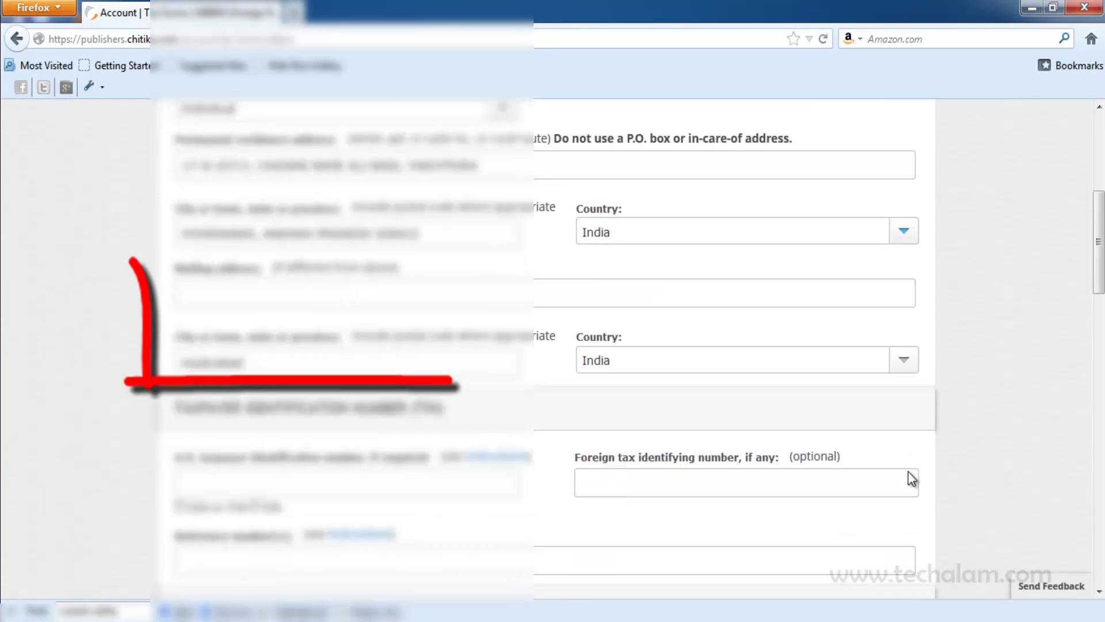
scroll(900, 475, "down", 5)
scroll(590, 459, "down", 3)
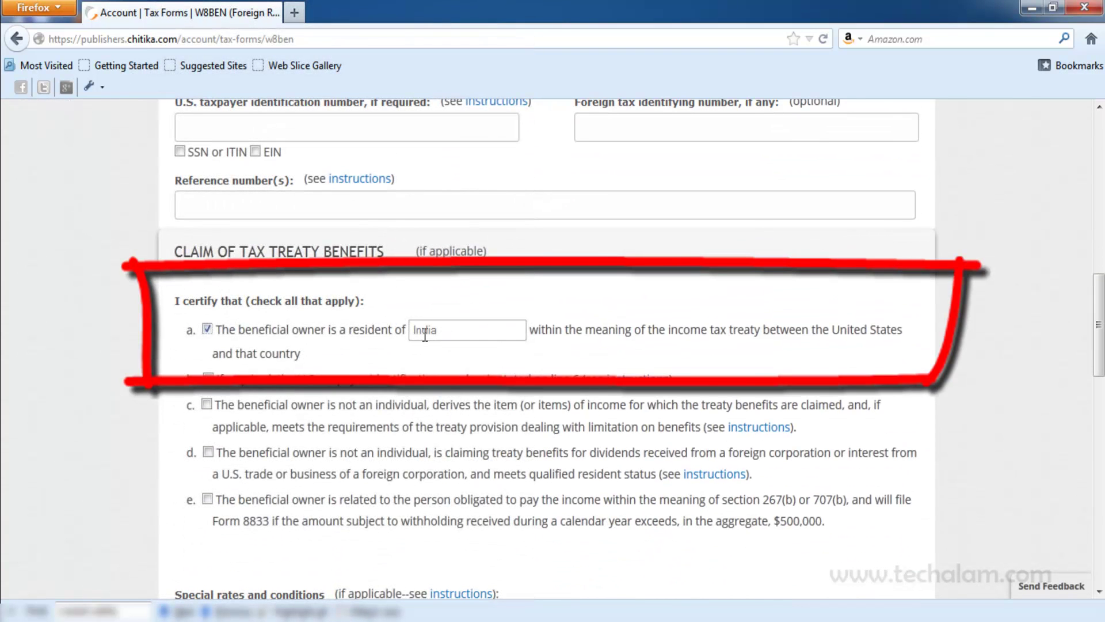
scroll(1026, 360, "down", 1)
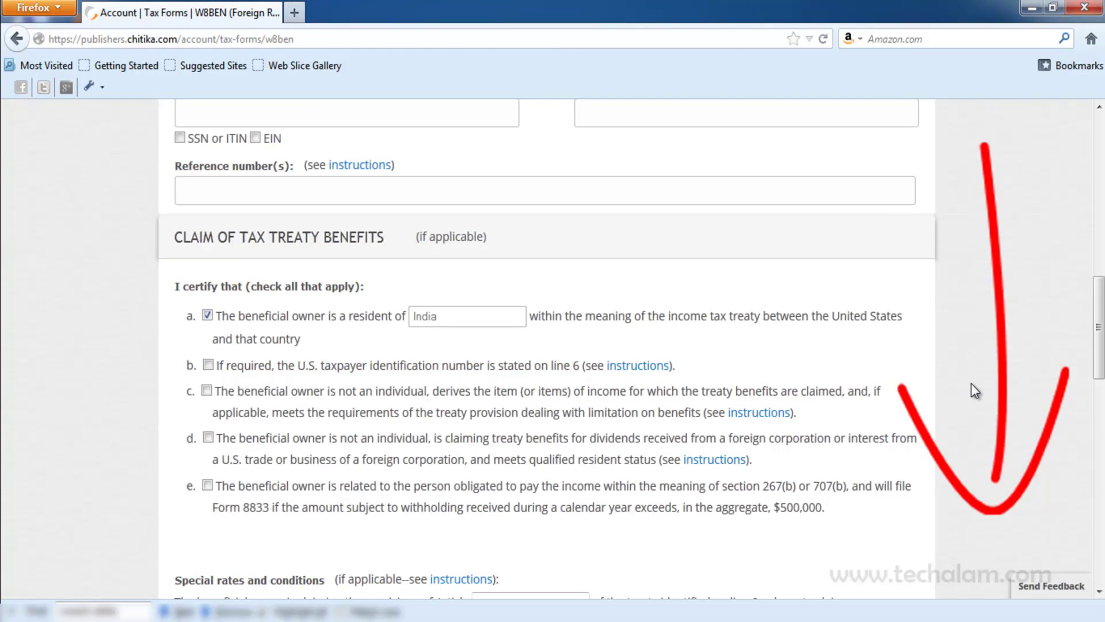
scroll(971, 384, "down", 7)
scroll(971, 384, "down", 10)
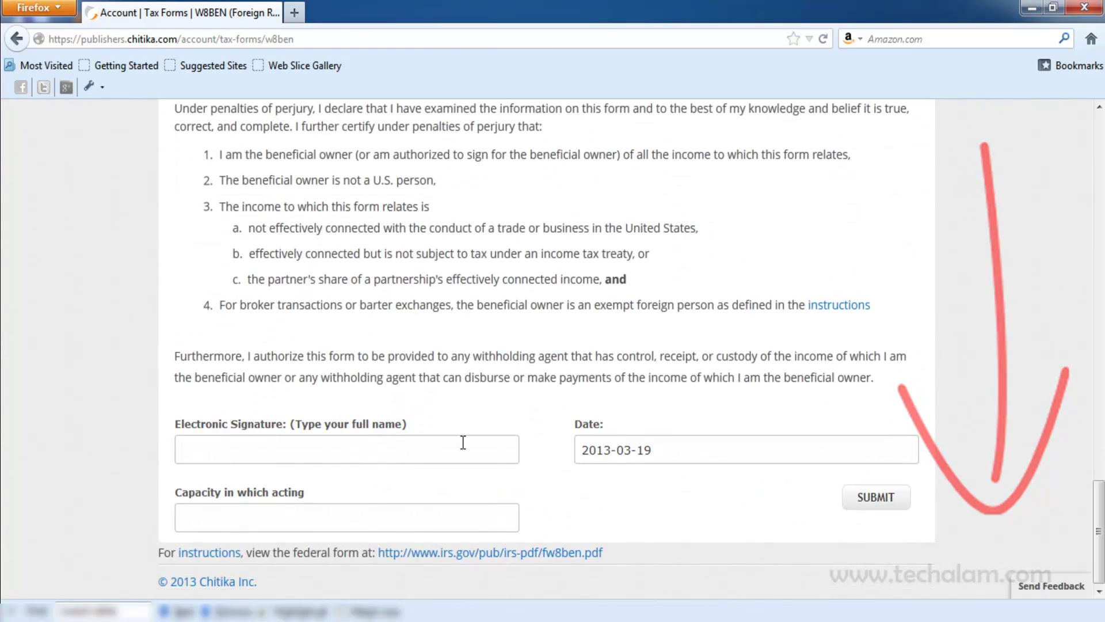
Enter the electronic signature name and capacity 'Owner', then submit the W-8BEN form.
left_click(349, 459)
type("MO")
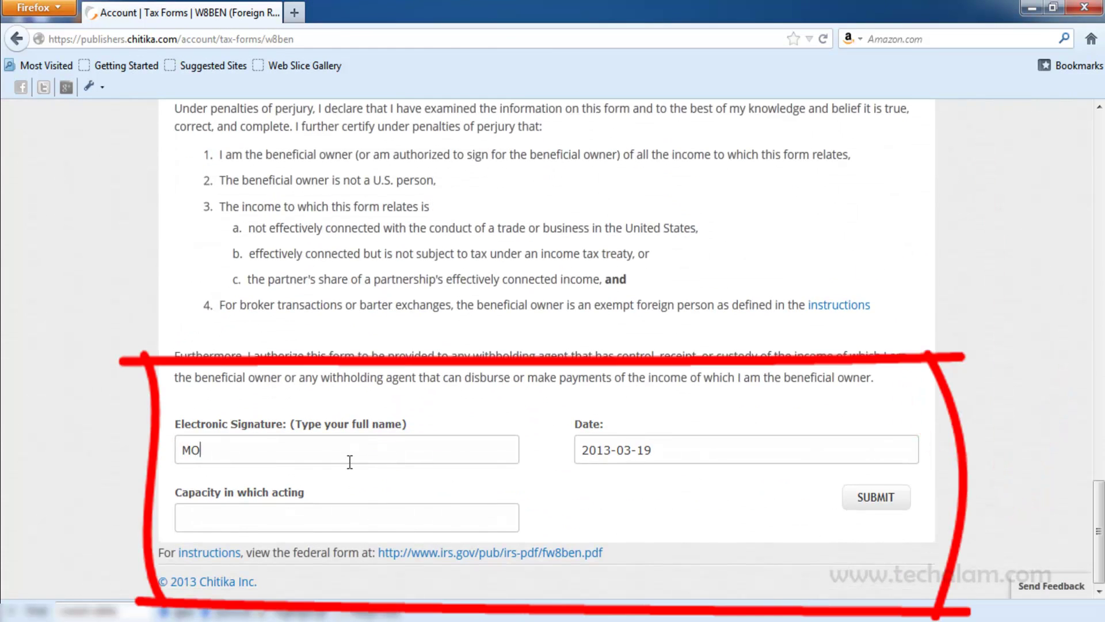
type("HD NIZAM ")
type("ALI KHAN")
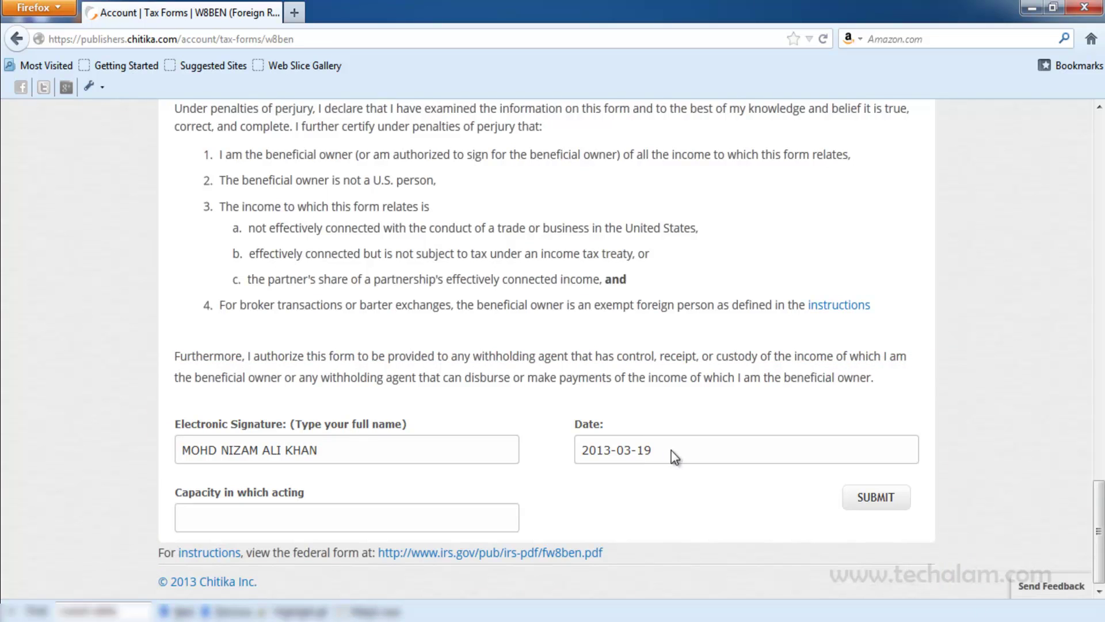
left_click(411, 512)
type("Owner")
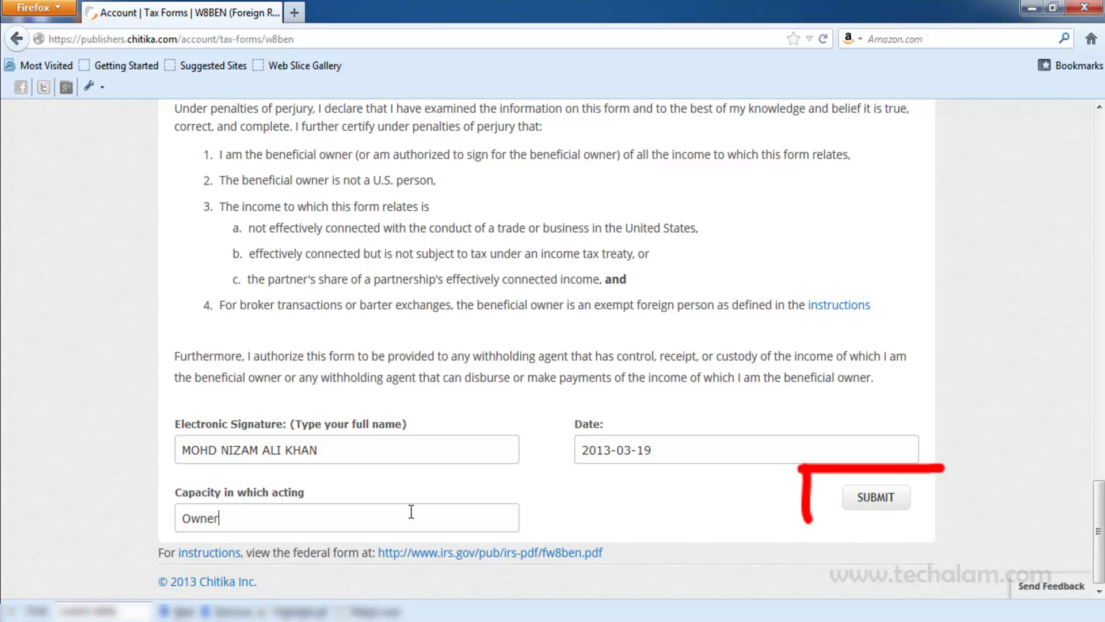
left_click(854, 505)
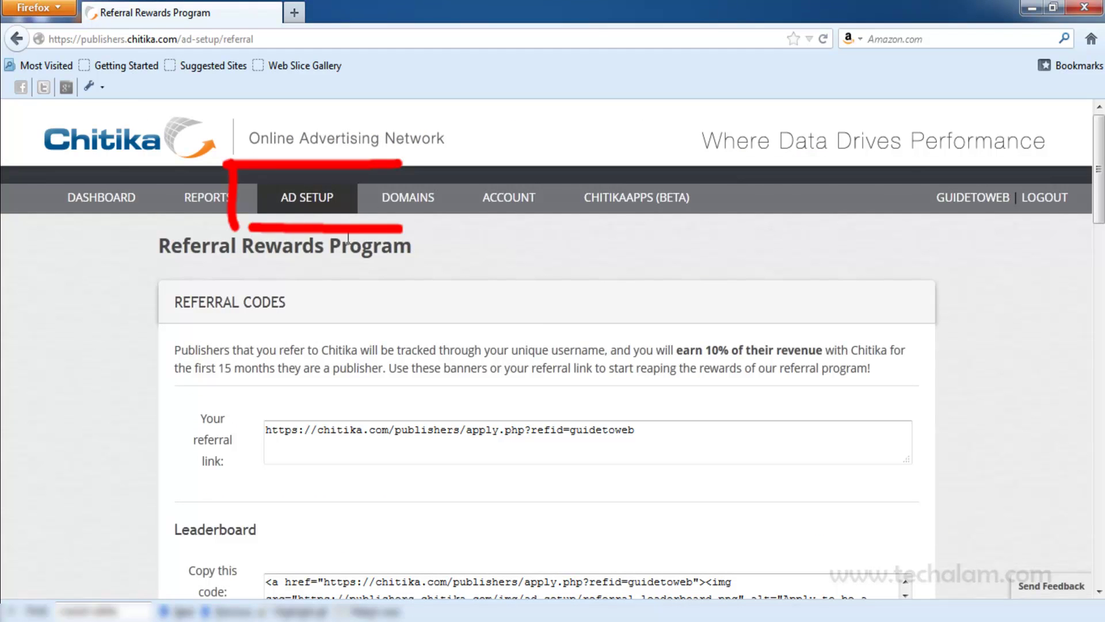
mouse_move(306, 198)
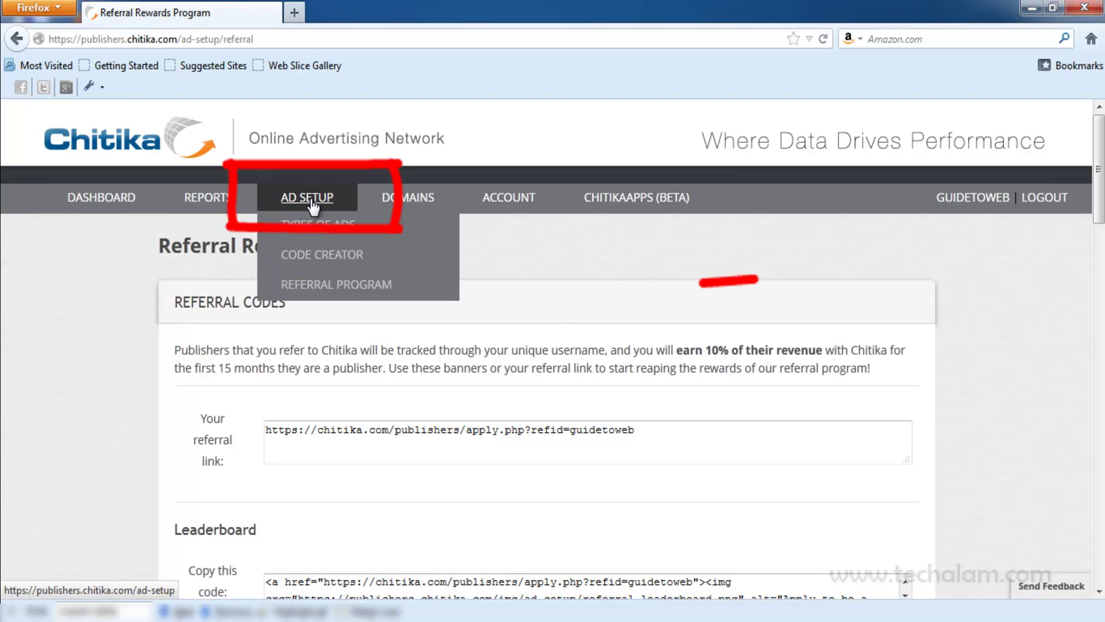
Show the Referral Program page with its referral link and banner codes.
left_click(343, 292)
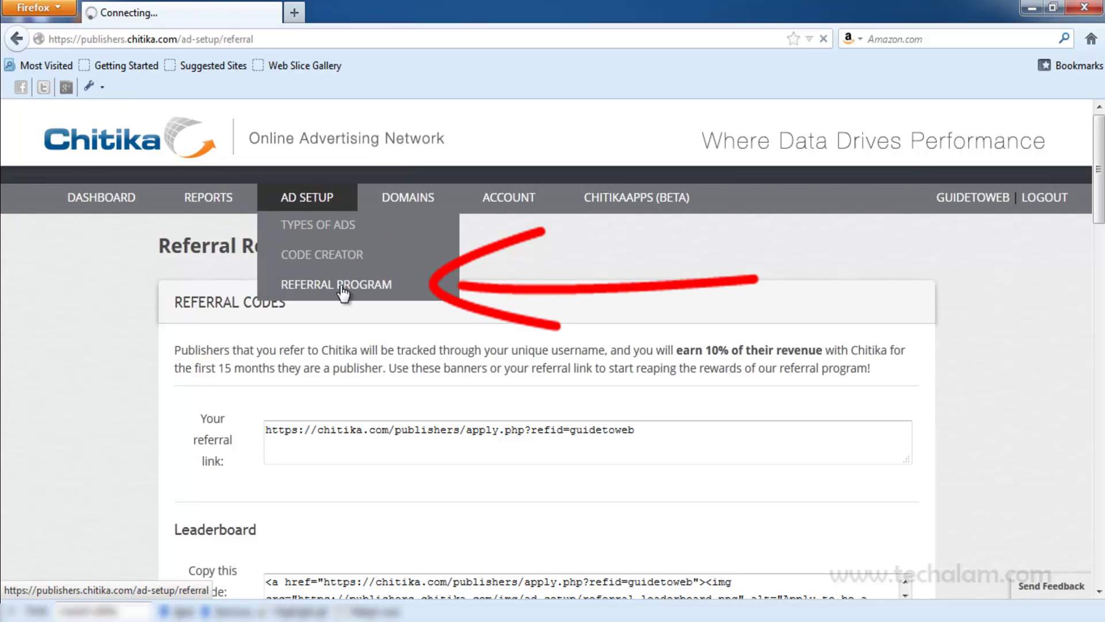
scroll(680, 327, "down", 2)
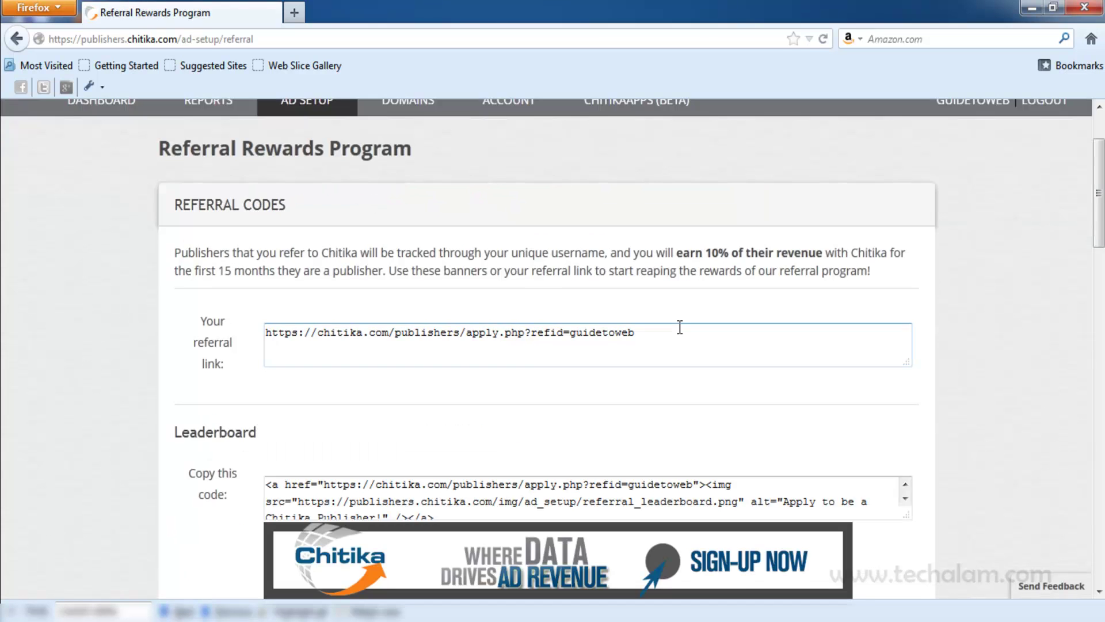
scroll(680, 327, "down", 7)
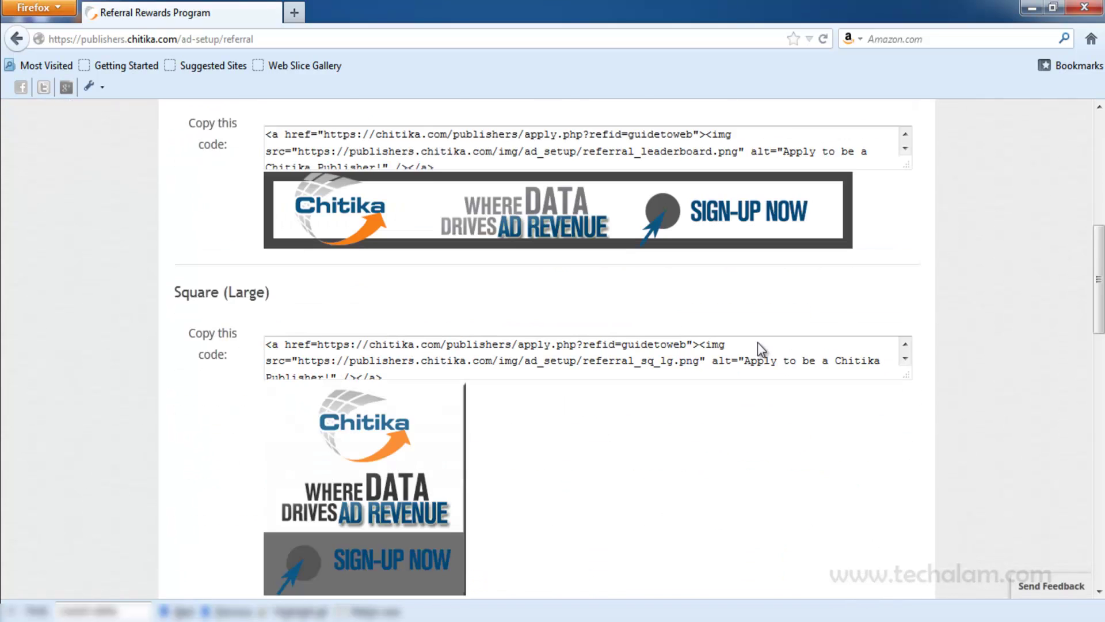
scroll(692, 291, "down", 8)
scroll(691, 290, "down", 5)
scroll(692, 294, "down", 4)
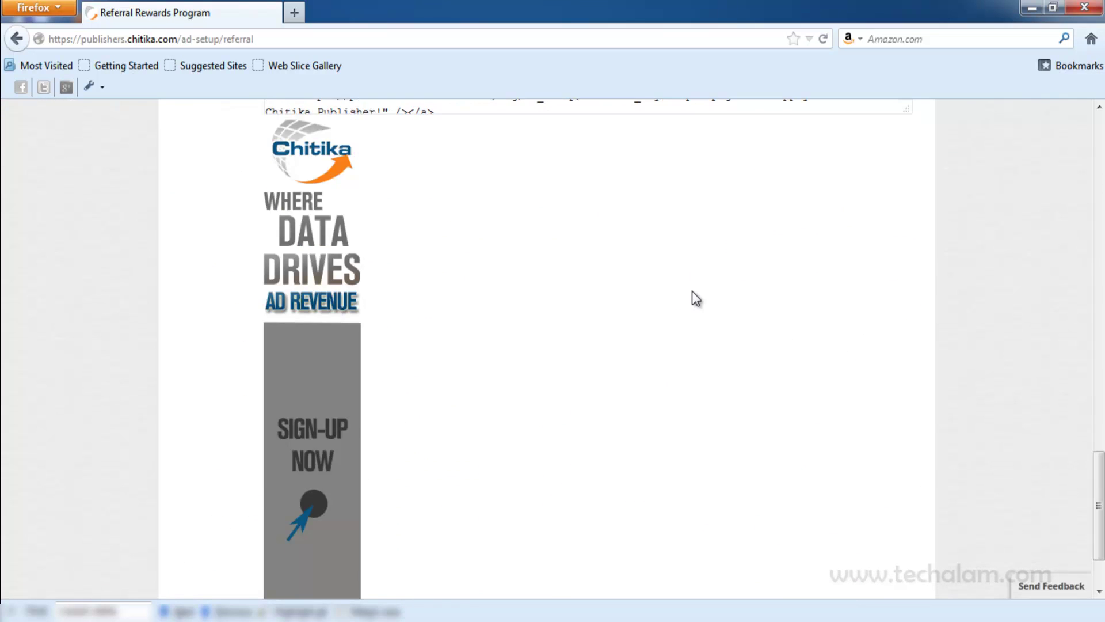
scroll(692, 294, "down", 2)
scroll(692, 293, "up", 10)
scroll(691, 294, "up", 5)
scroll(692, 290, "up", 4)
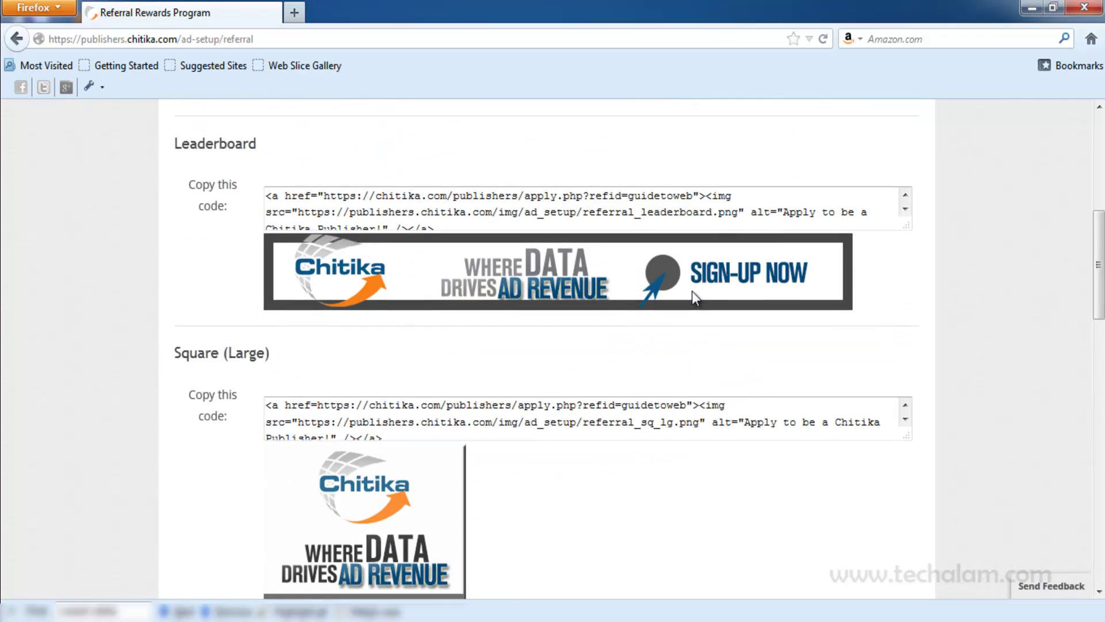
scroll(692, 291, "up", 4)
scroll(691, 292, "up", 5)
scroll(692, 291, "up", 1)
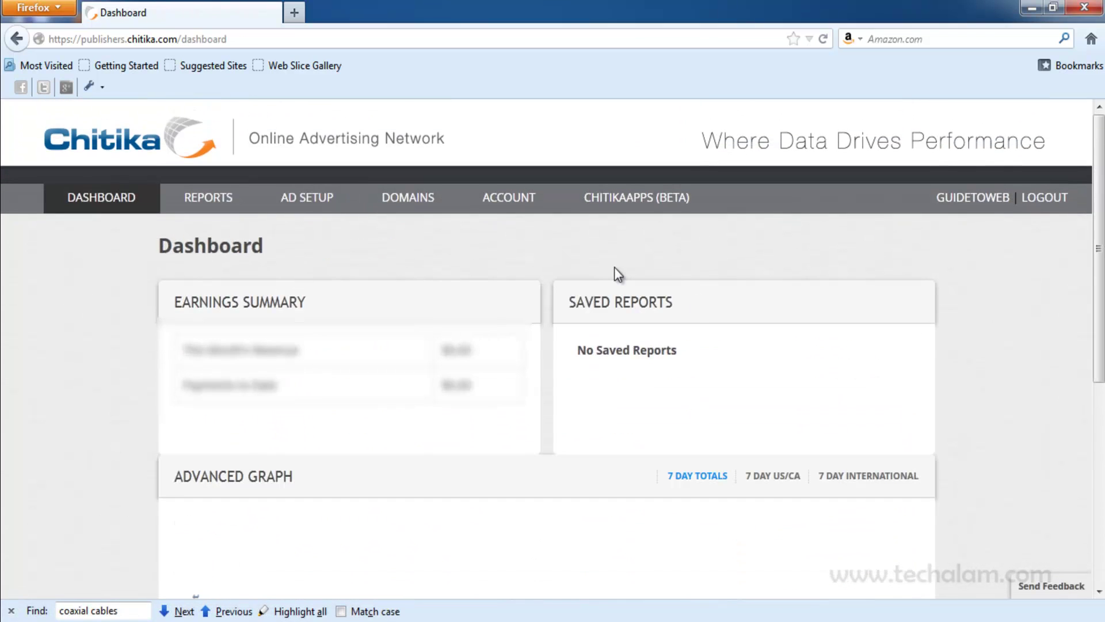